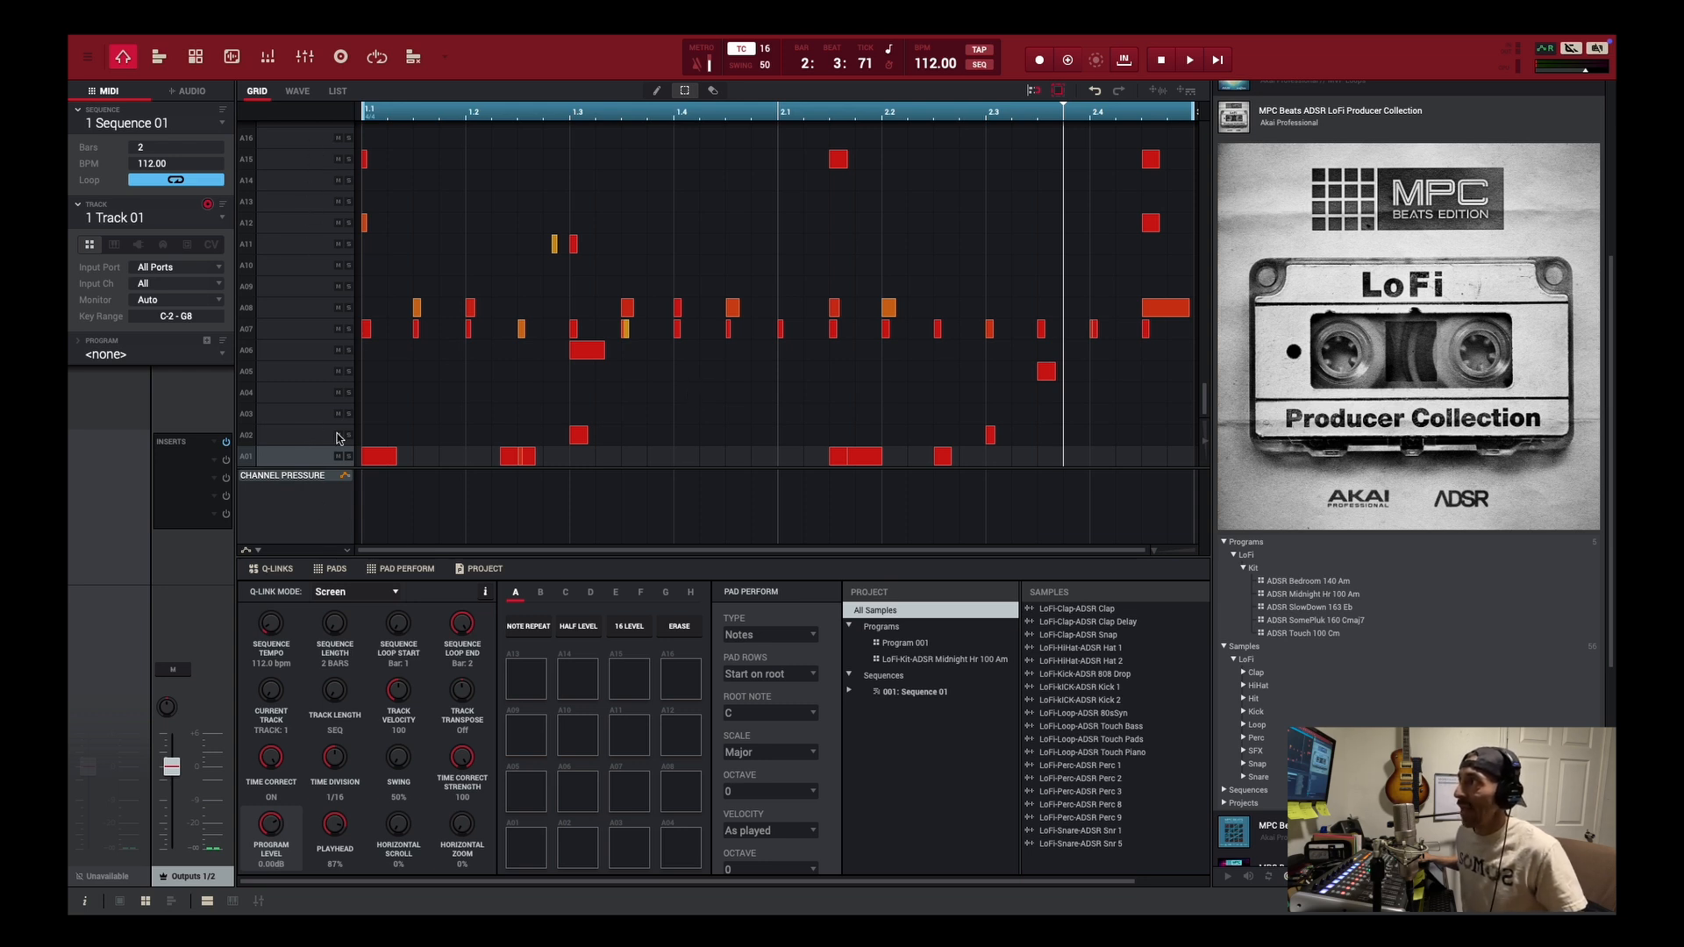
Assign the LoFi-Kit-ADSR Midnight Hr 100 Am program to Track 01 and play the sequence to audition it.
click(222, 355)
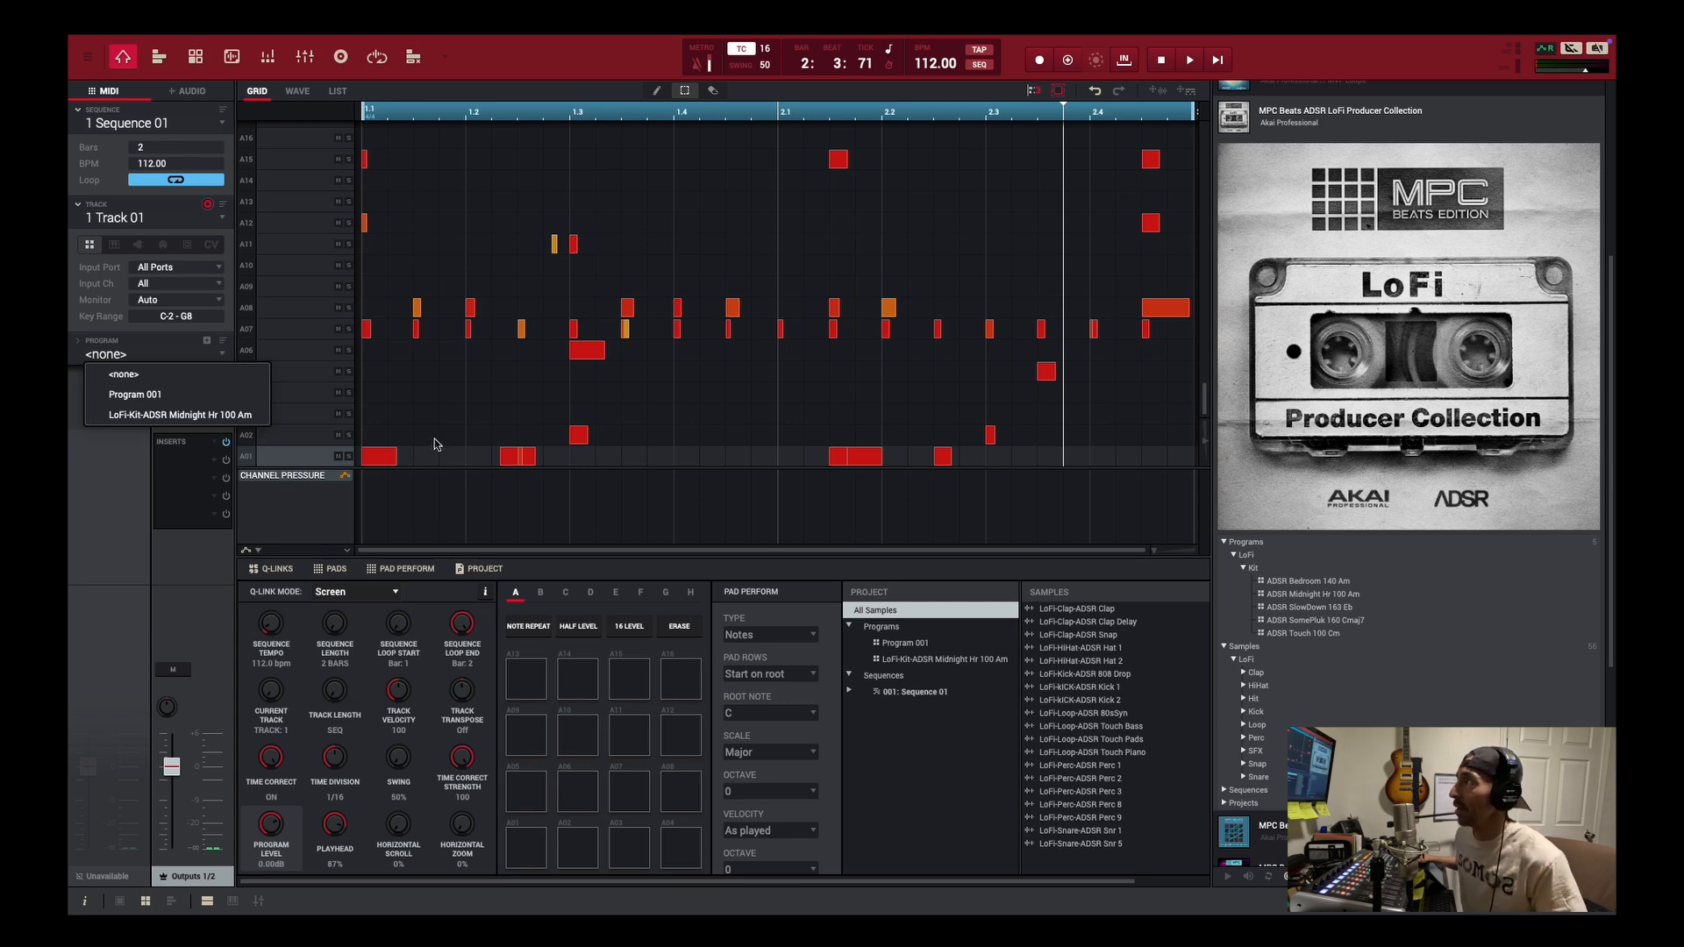
click(219, 415)
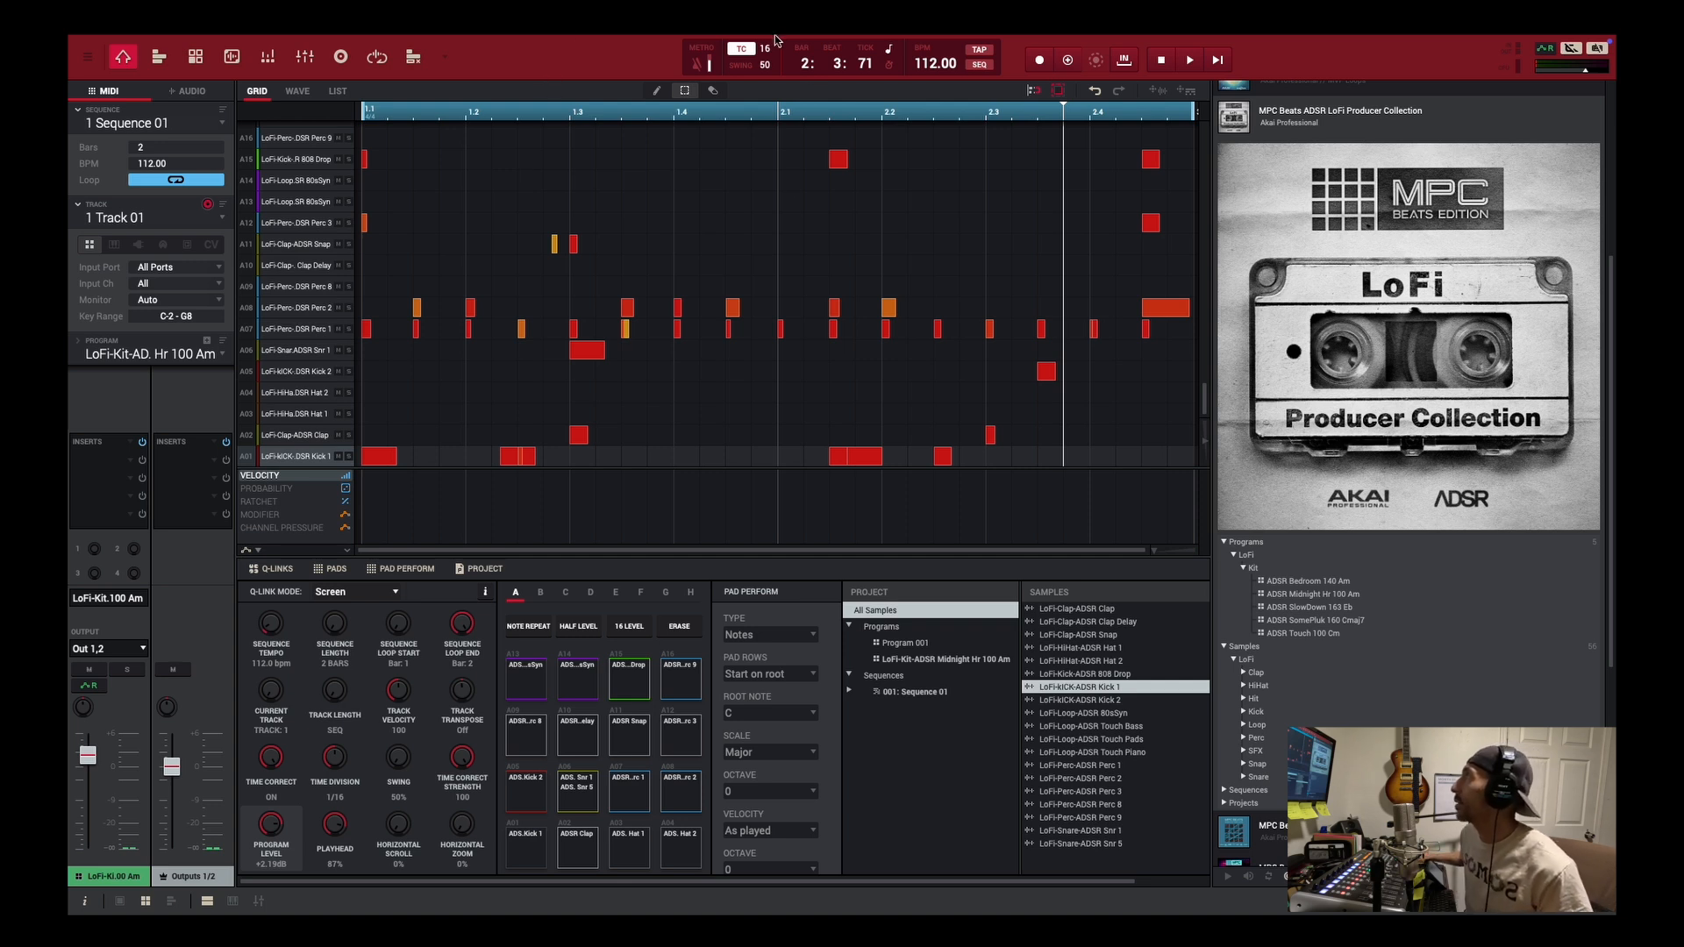
click(1191, 60)
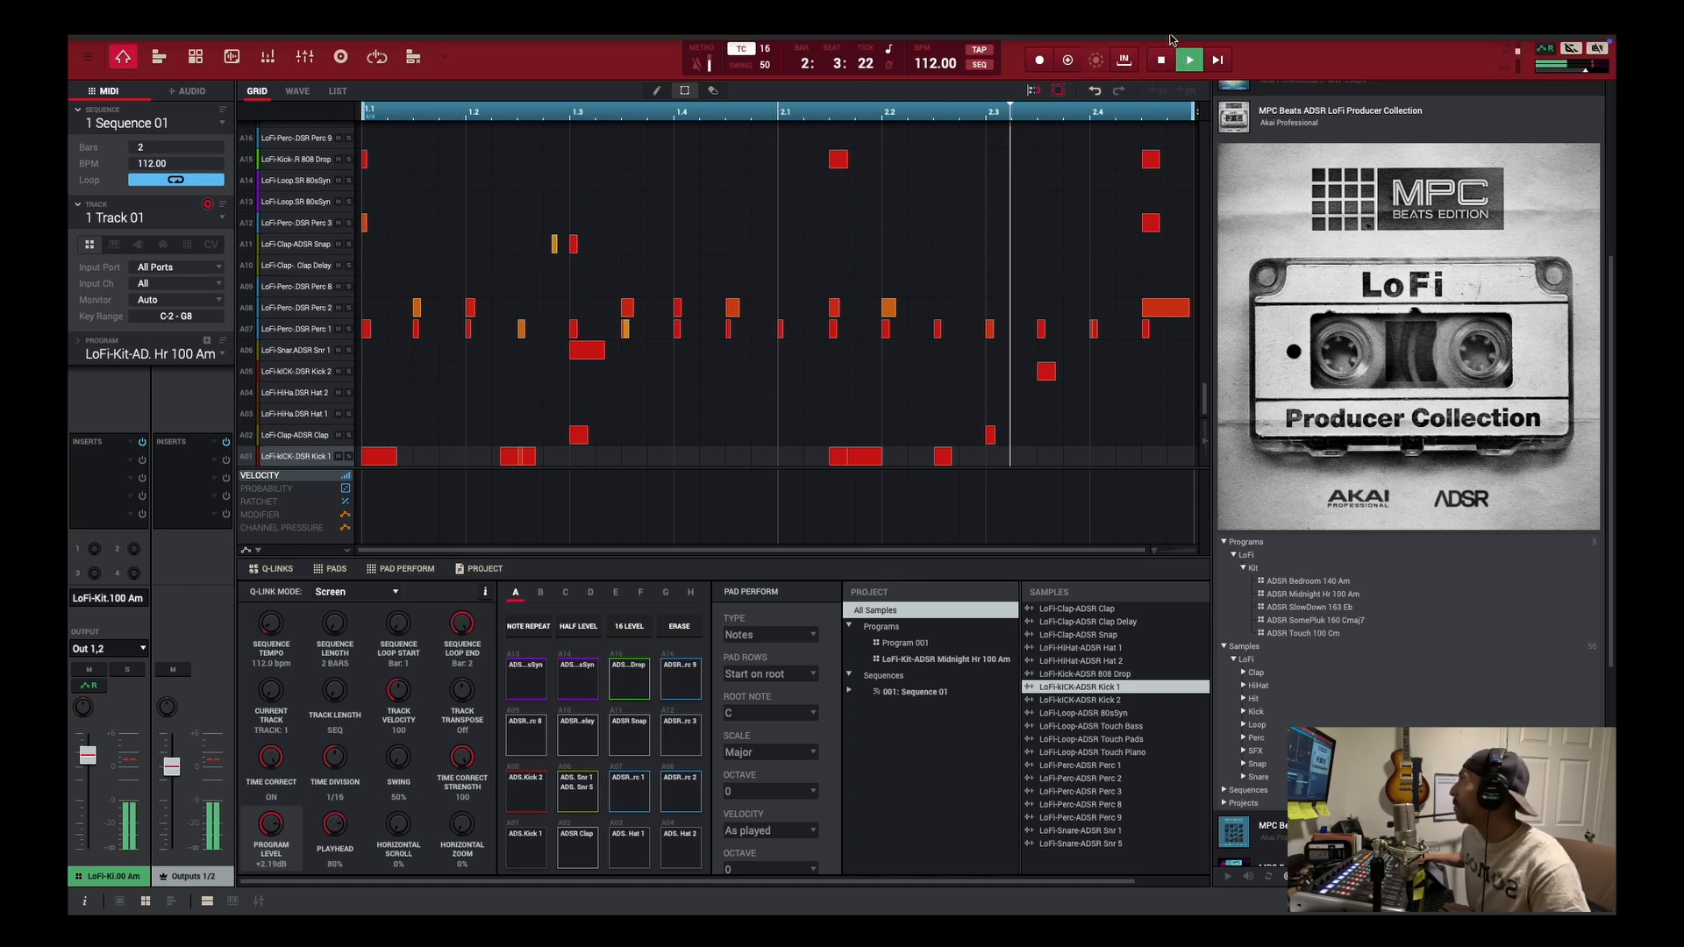
click(1160, 62)
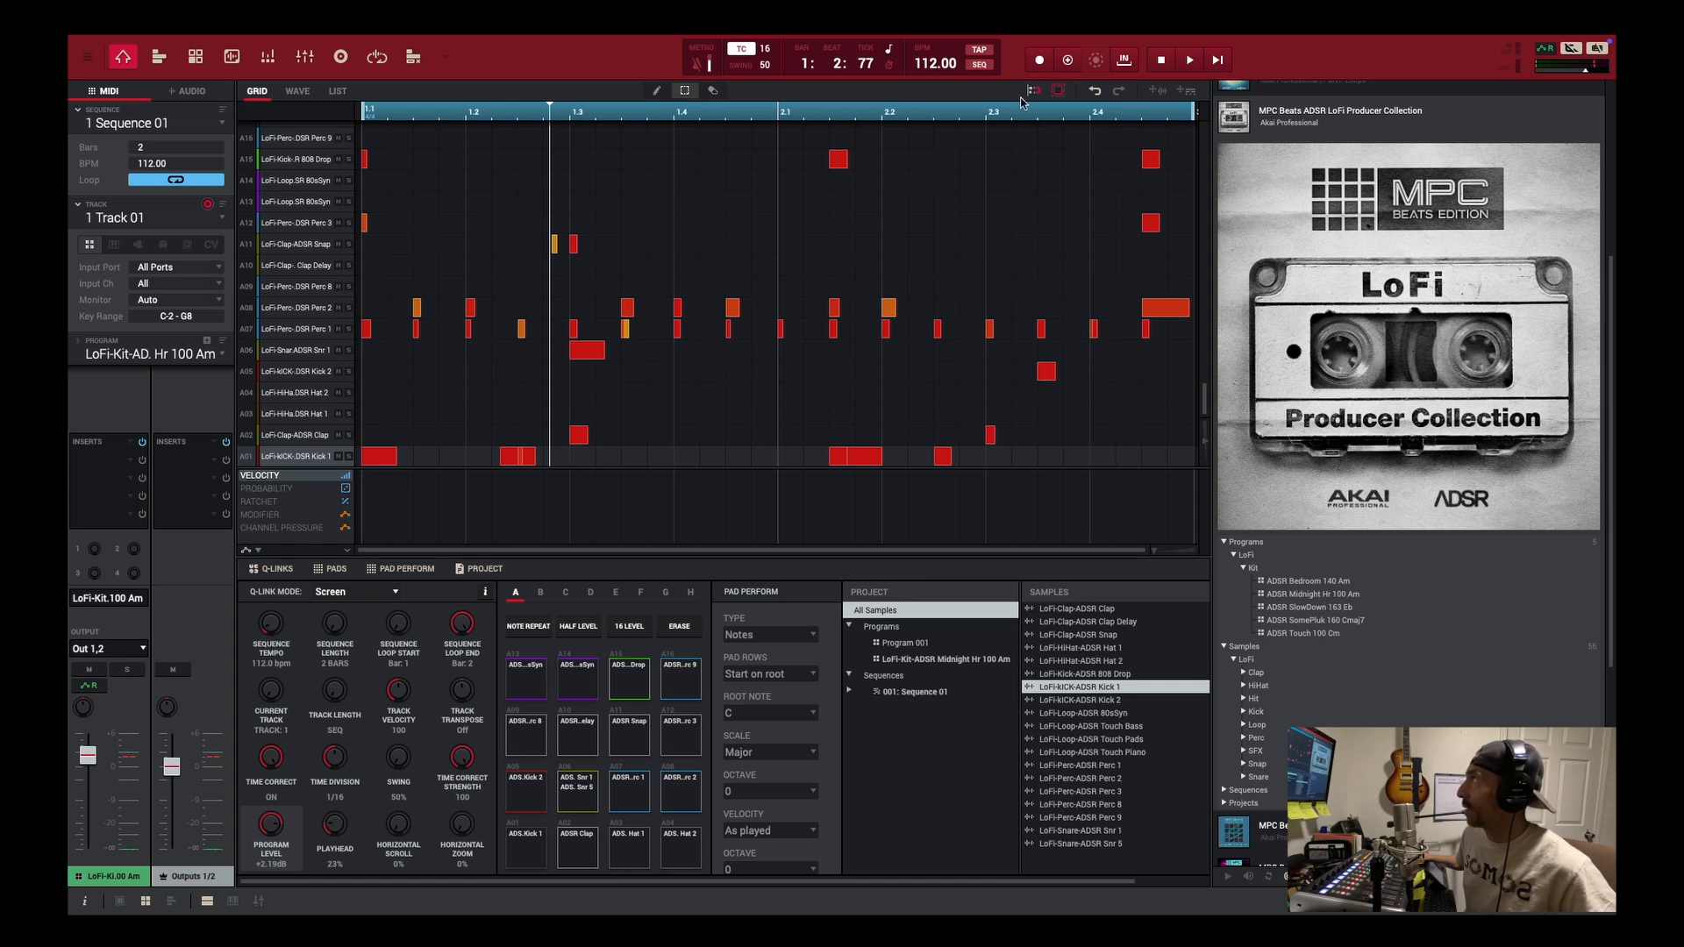
Set the sequence tempo to 100 BPM and audition the beat, returning the playhead to the start of bar 1.
double_click(941, 67)
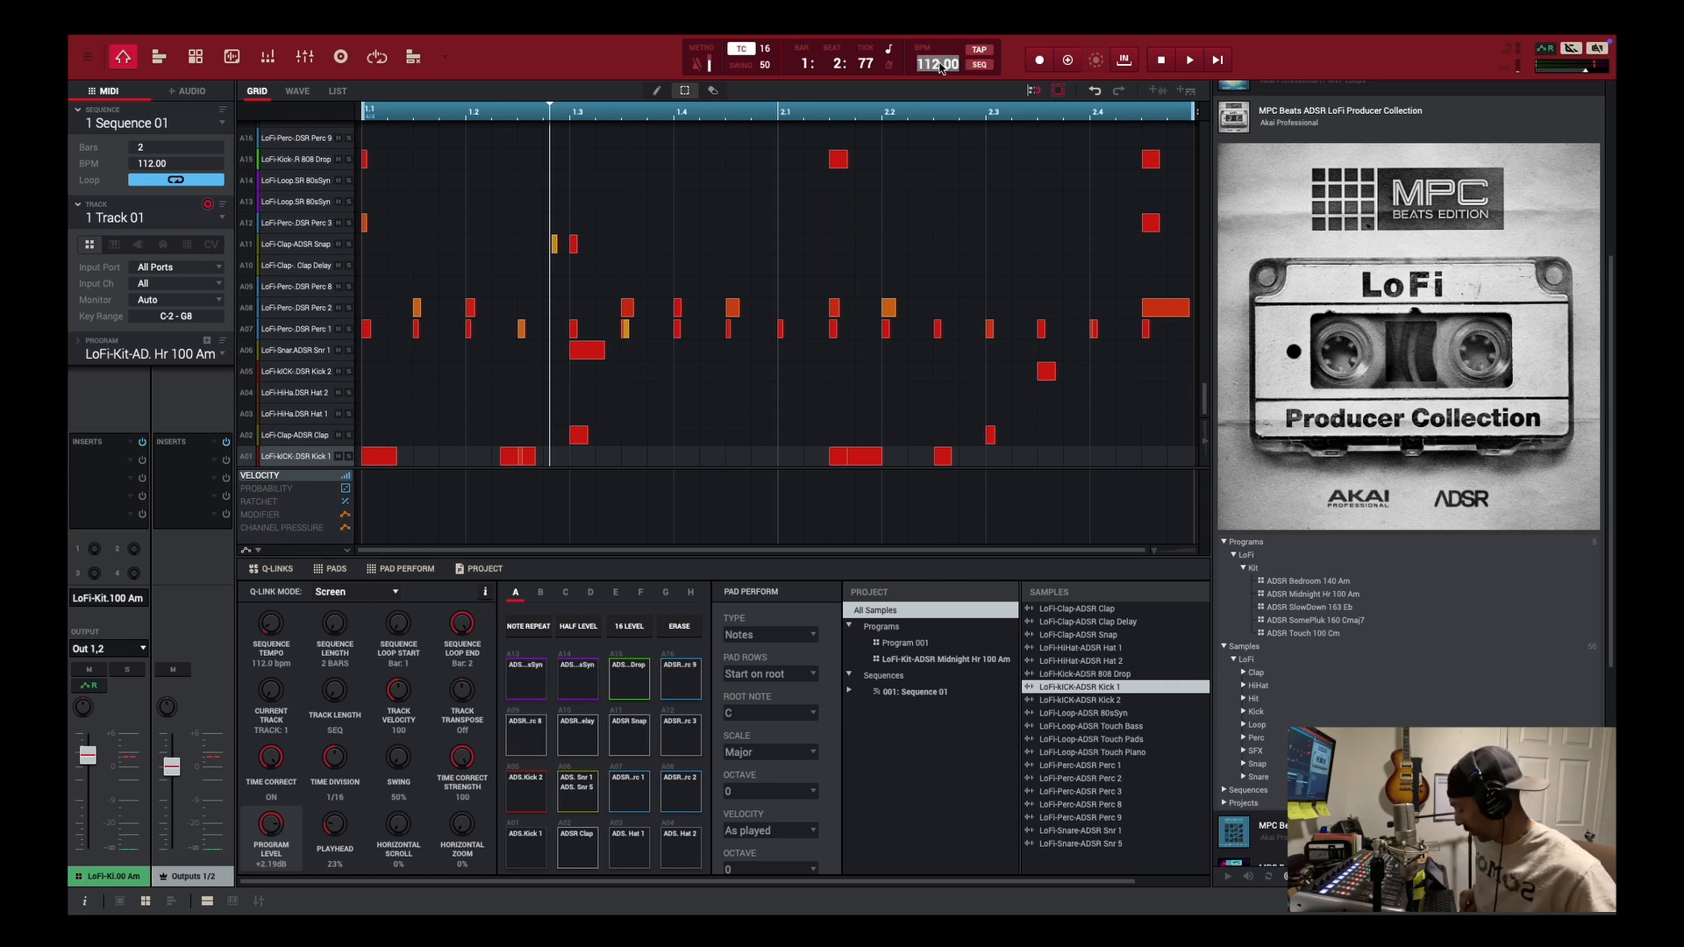
text(100)
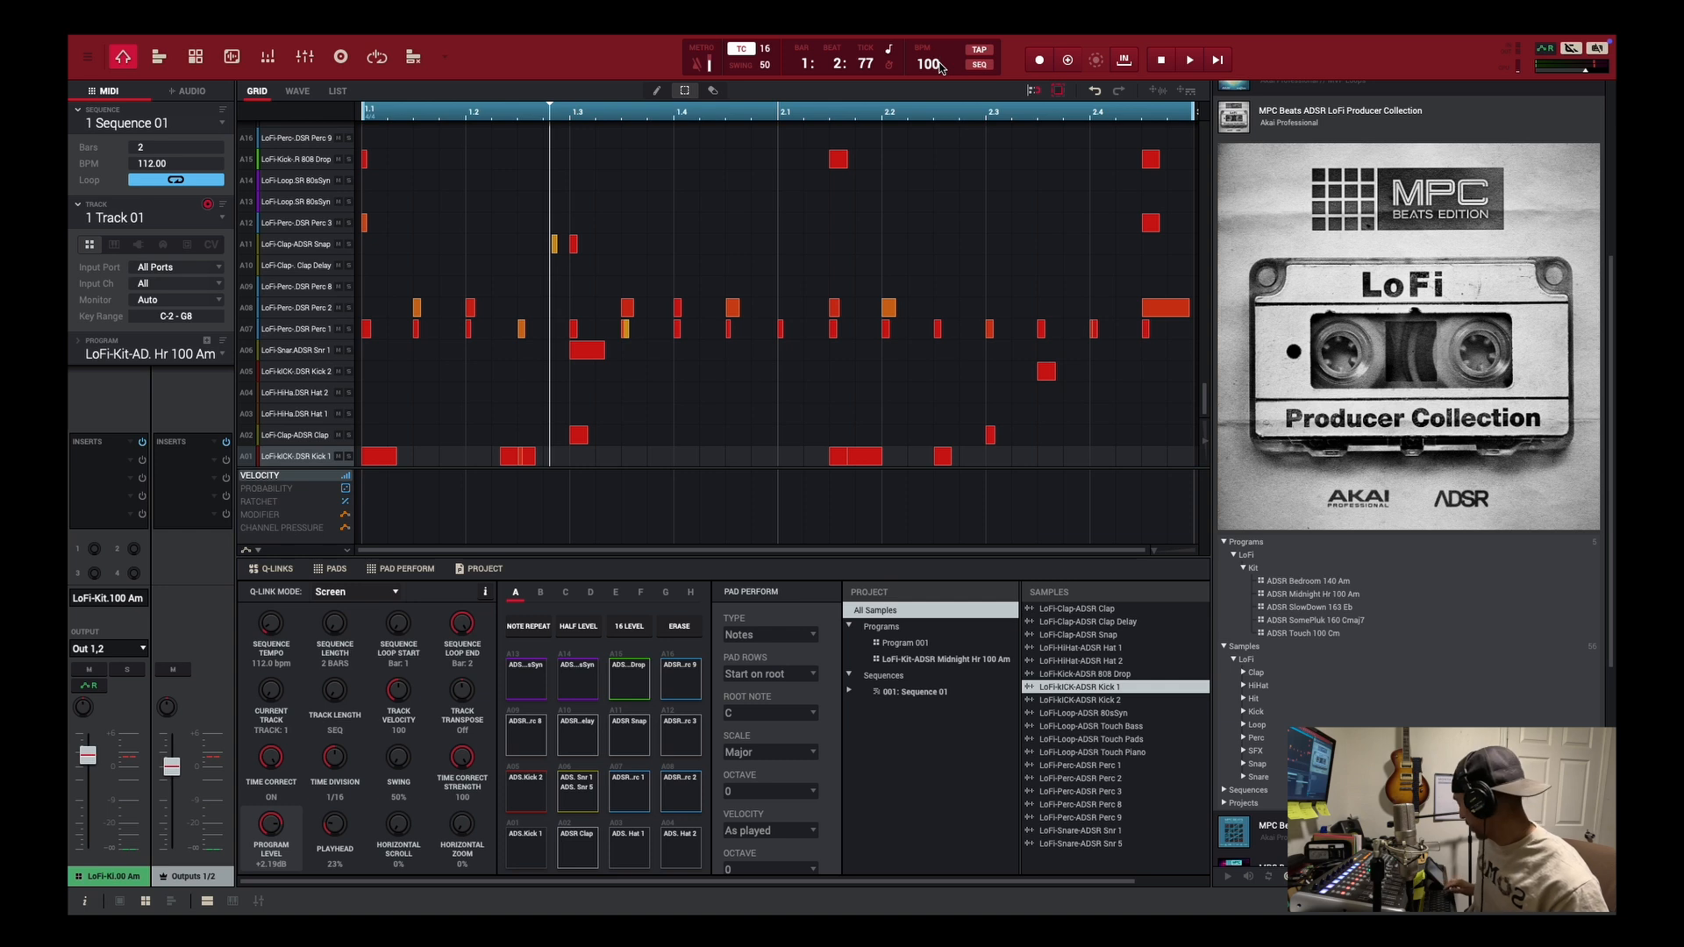
key(Return)
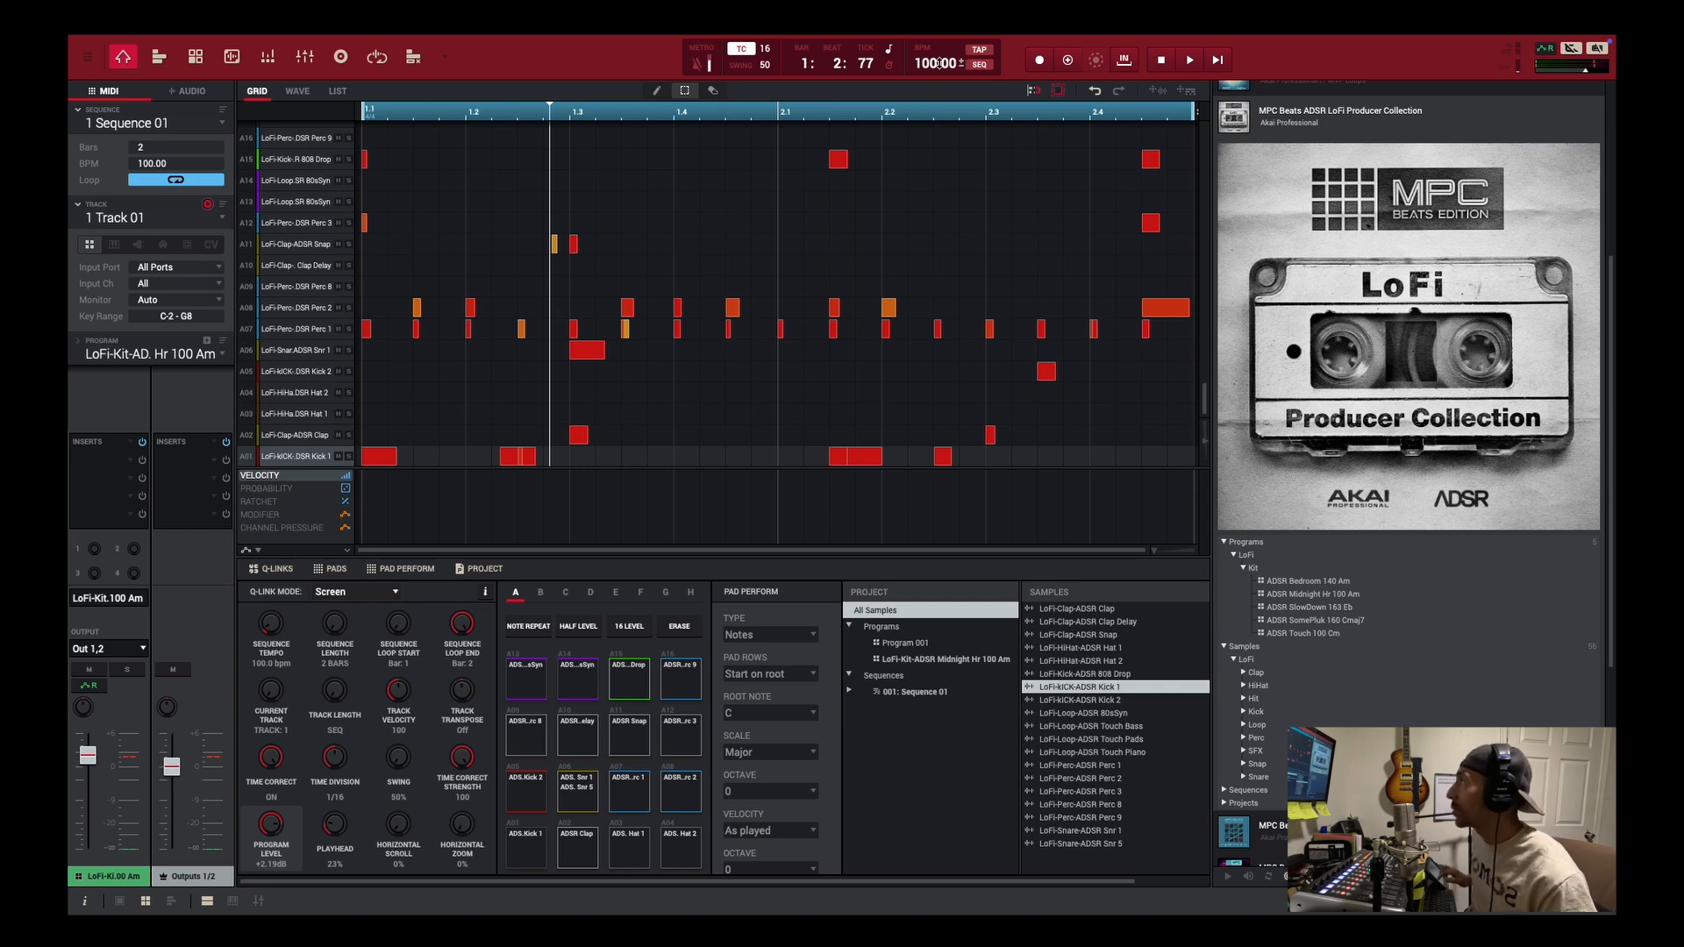
click(1191, 62)
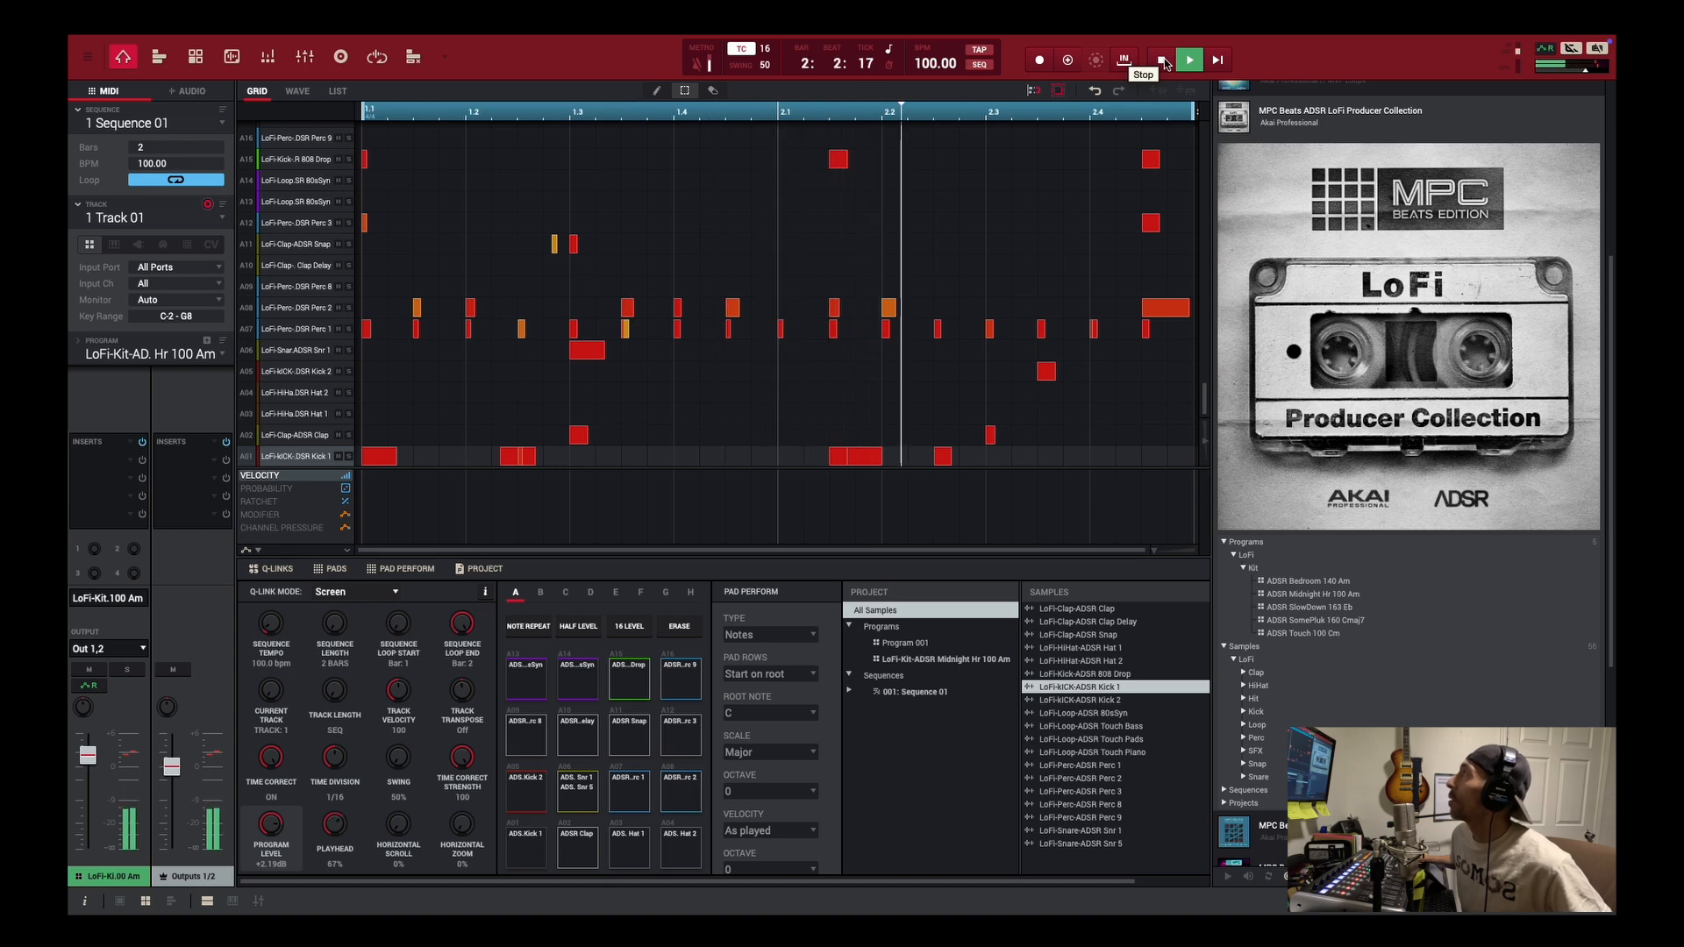
click(1162, 61)
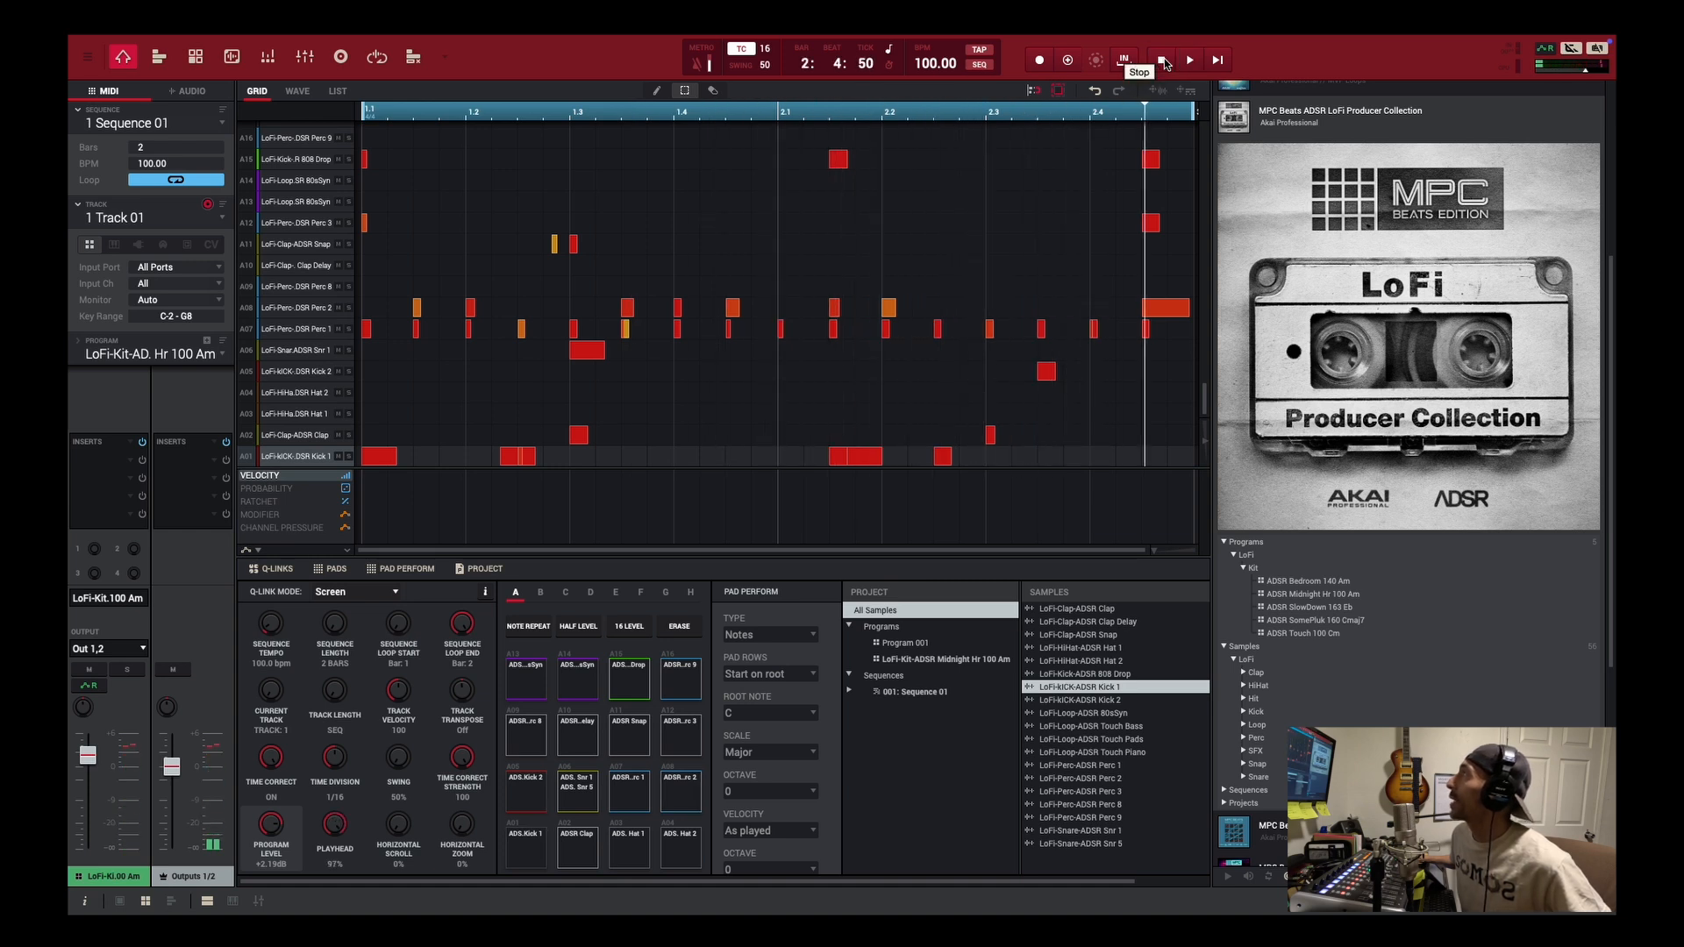
drag(1146, 108, 178, 268)
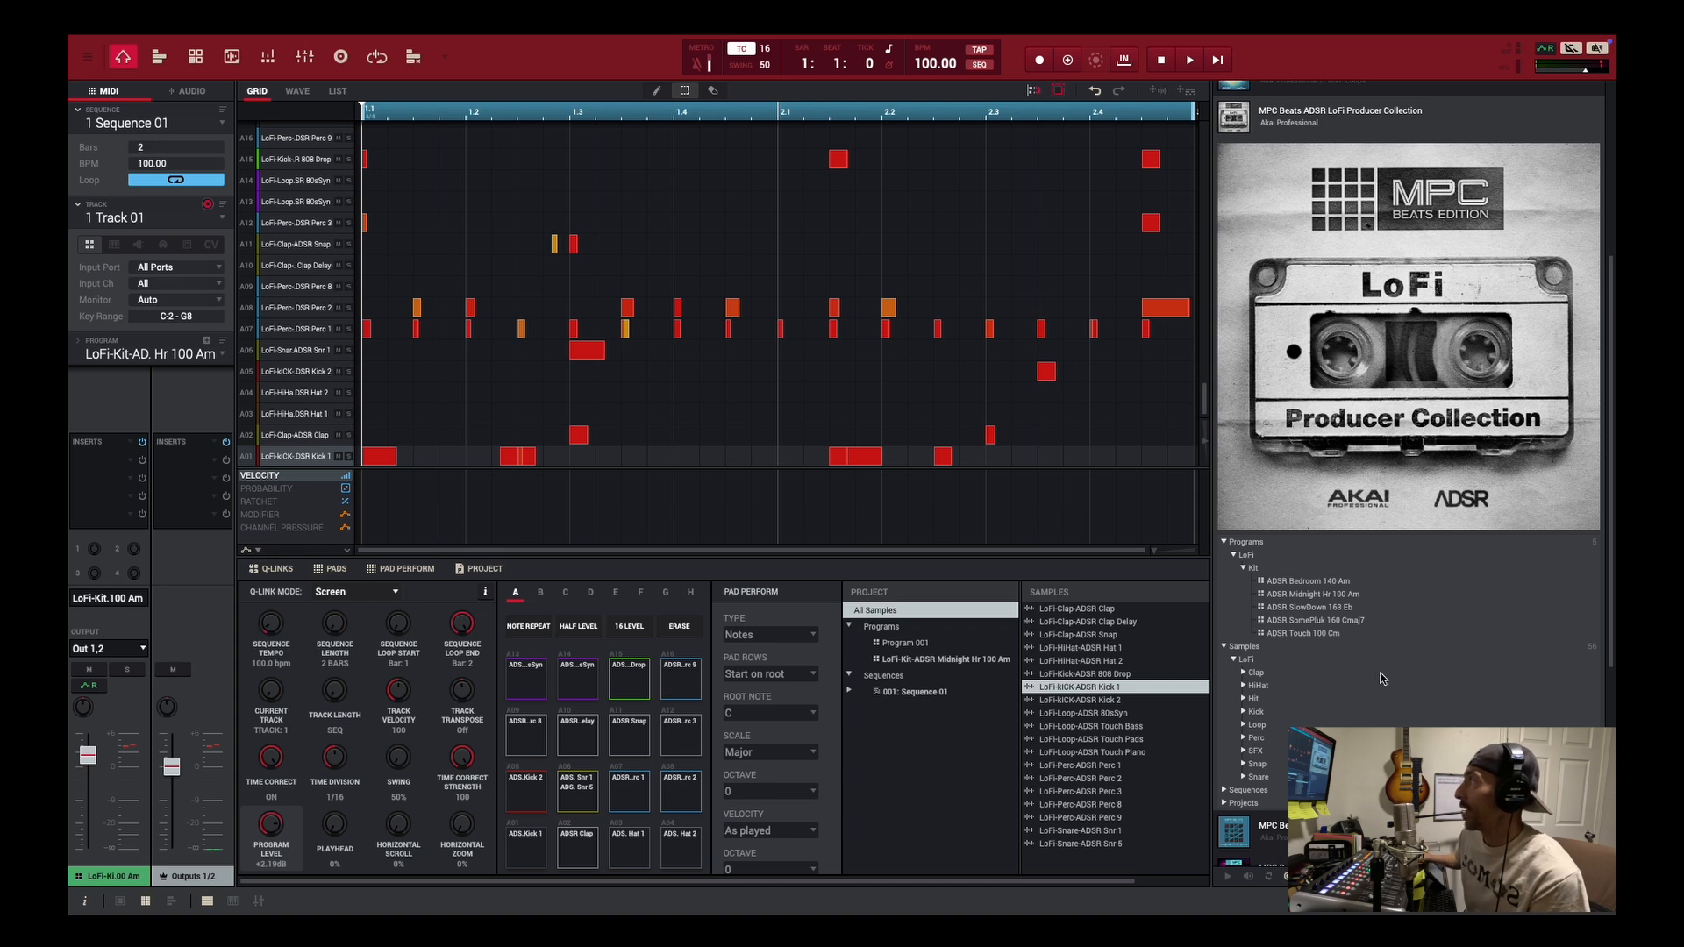
Examine the LoFi Producer Collection's contents, including its LoFi program folder and the loops in its samples folder.
click(1244, 569)
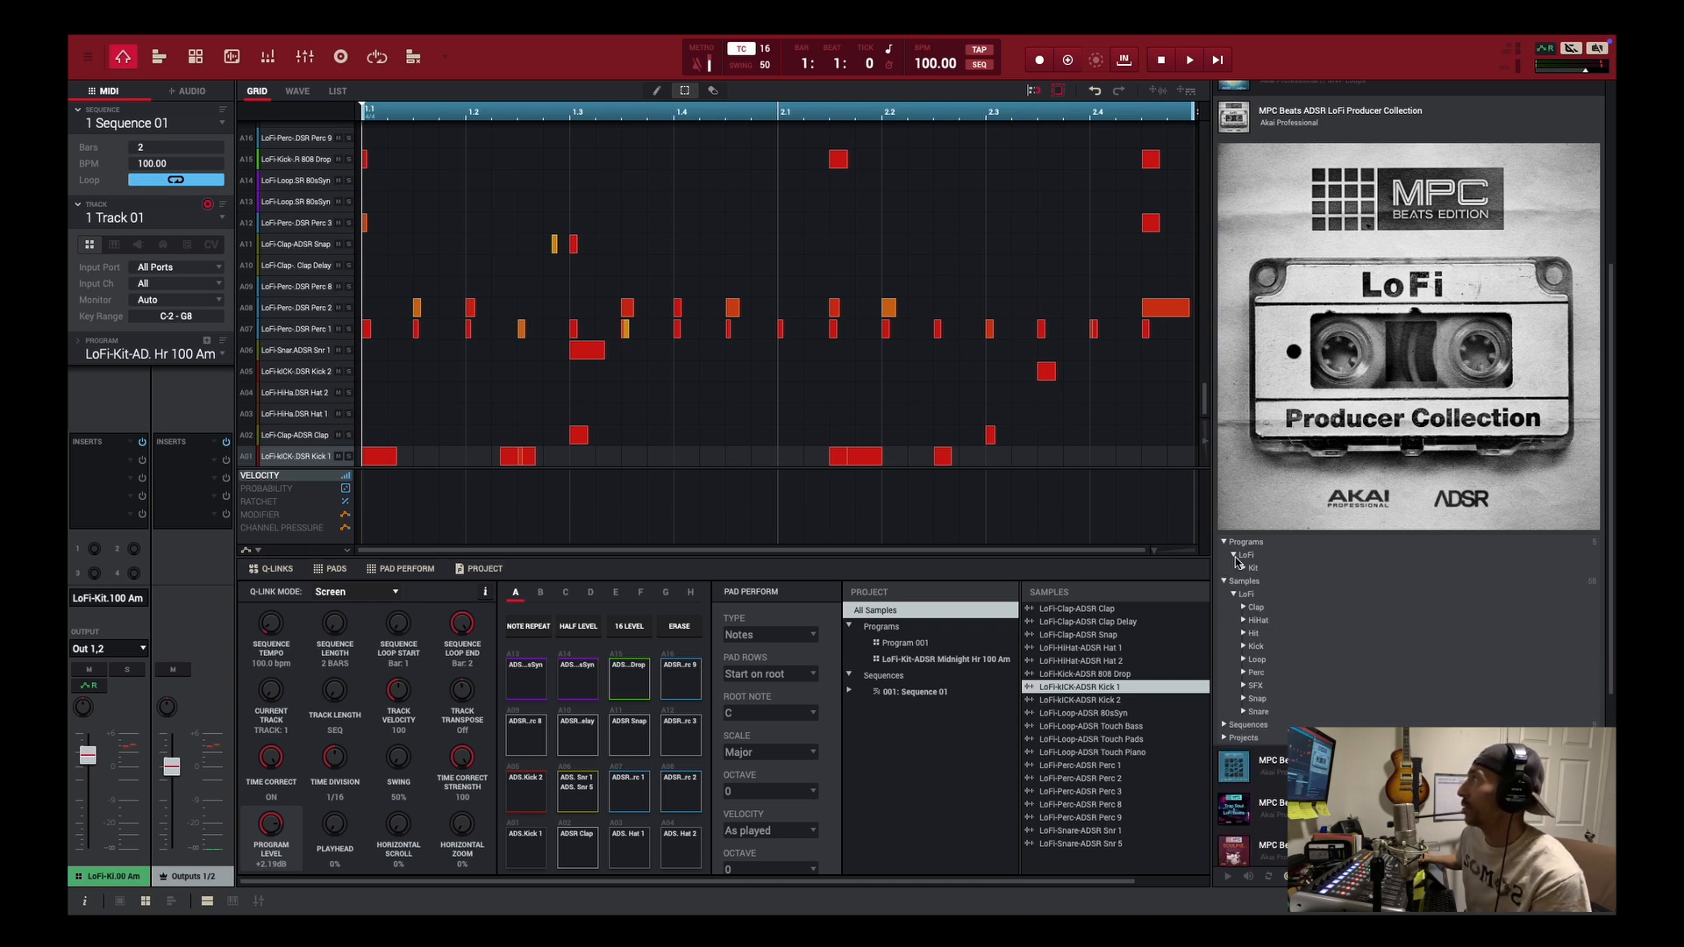
click(1234, 555)
click(1224, 542)
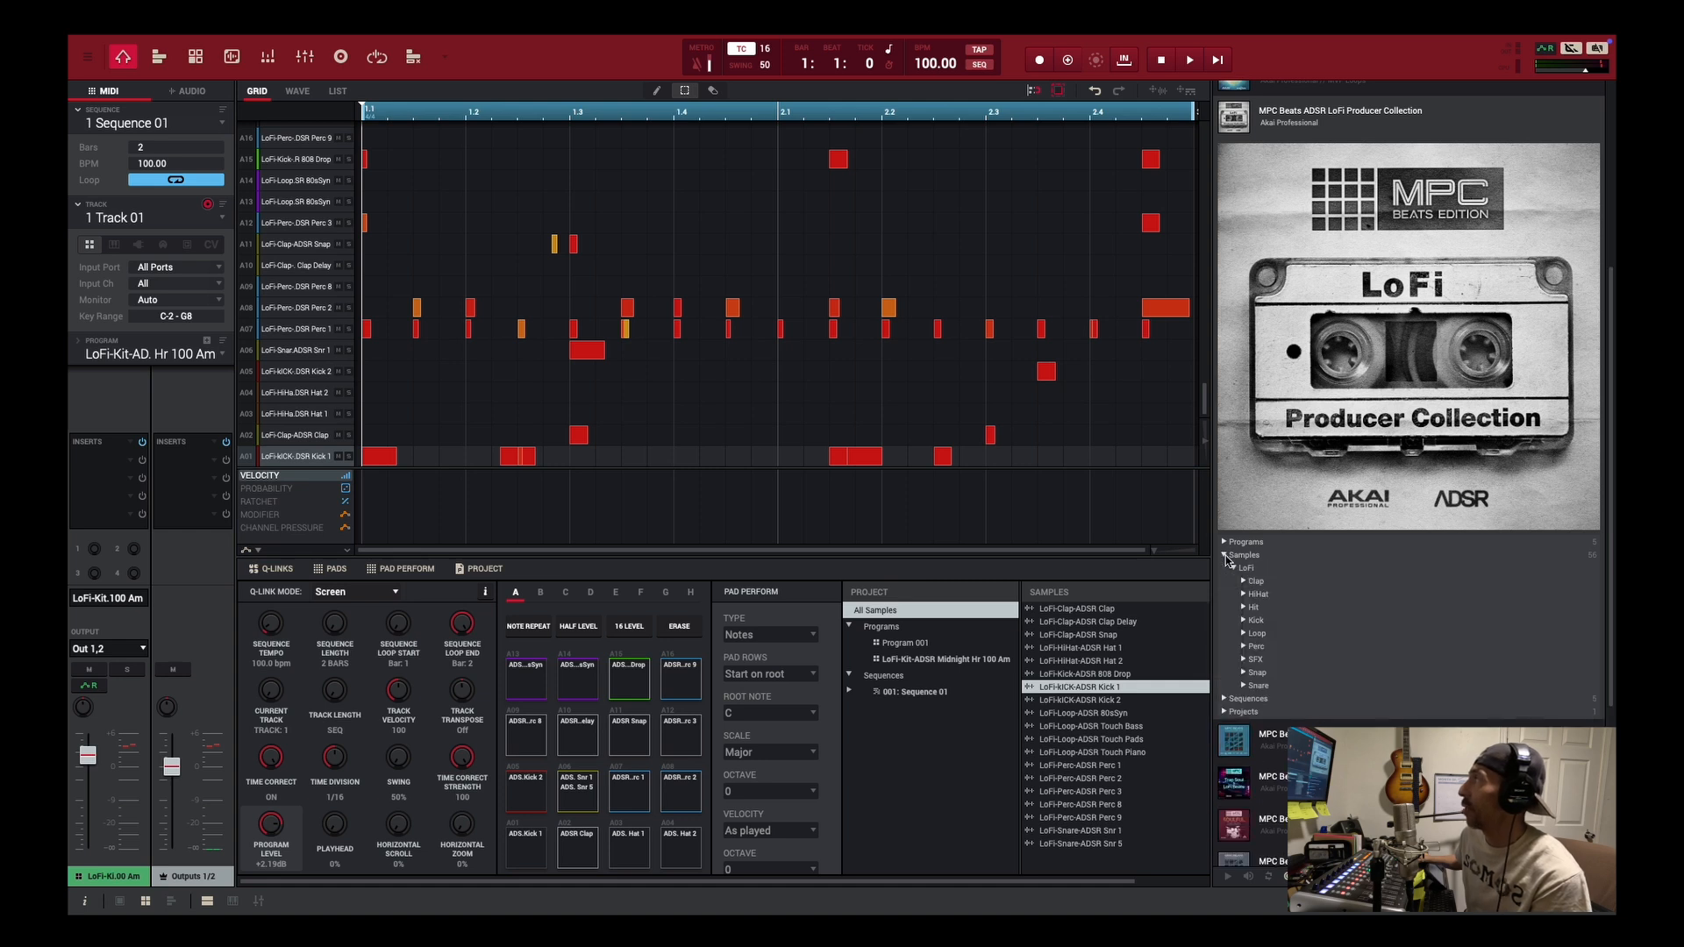
click(1236, 568)
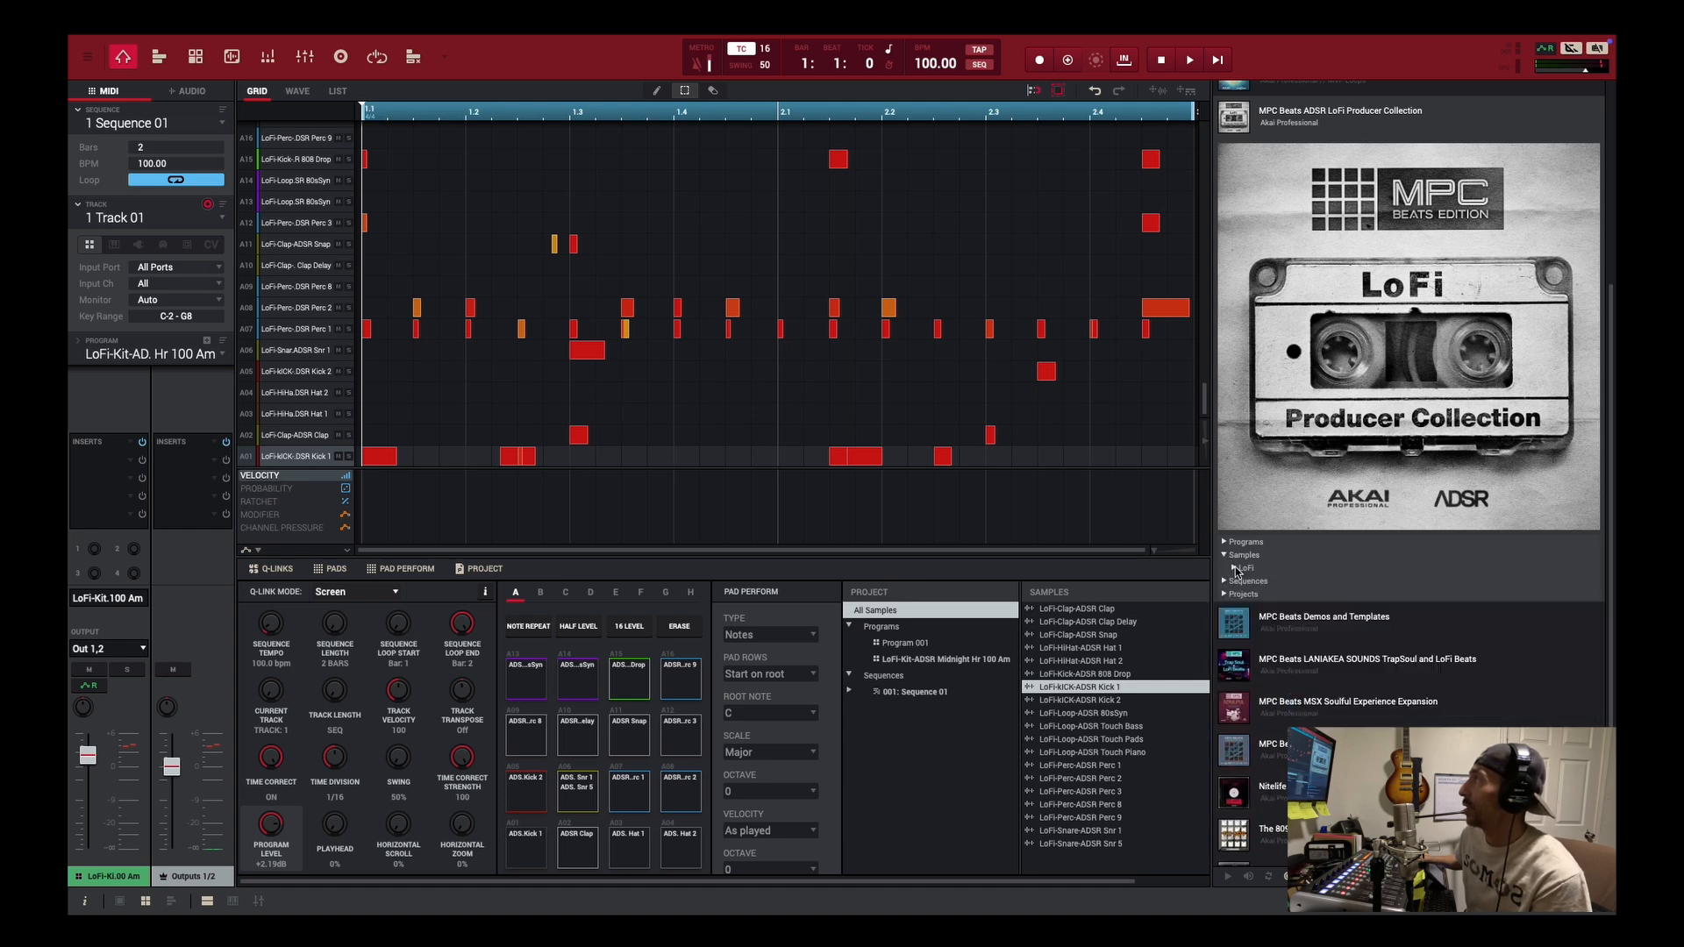
click(1237, 569)
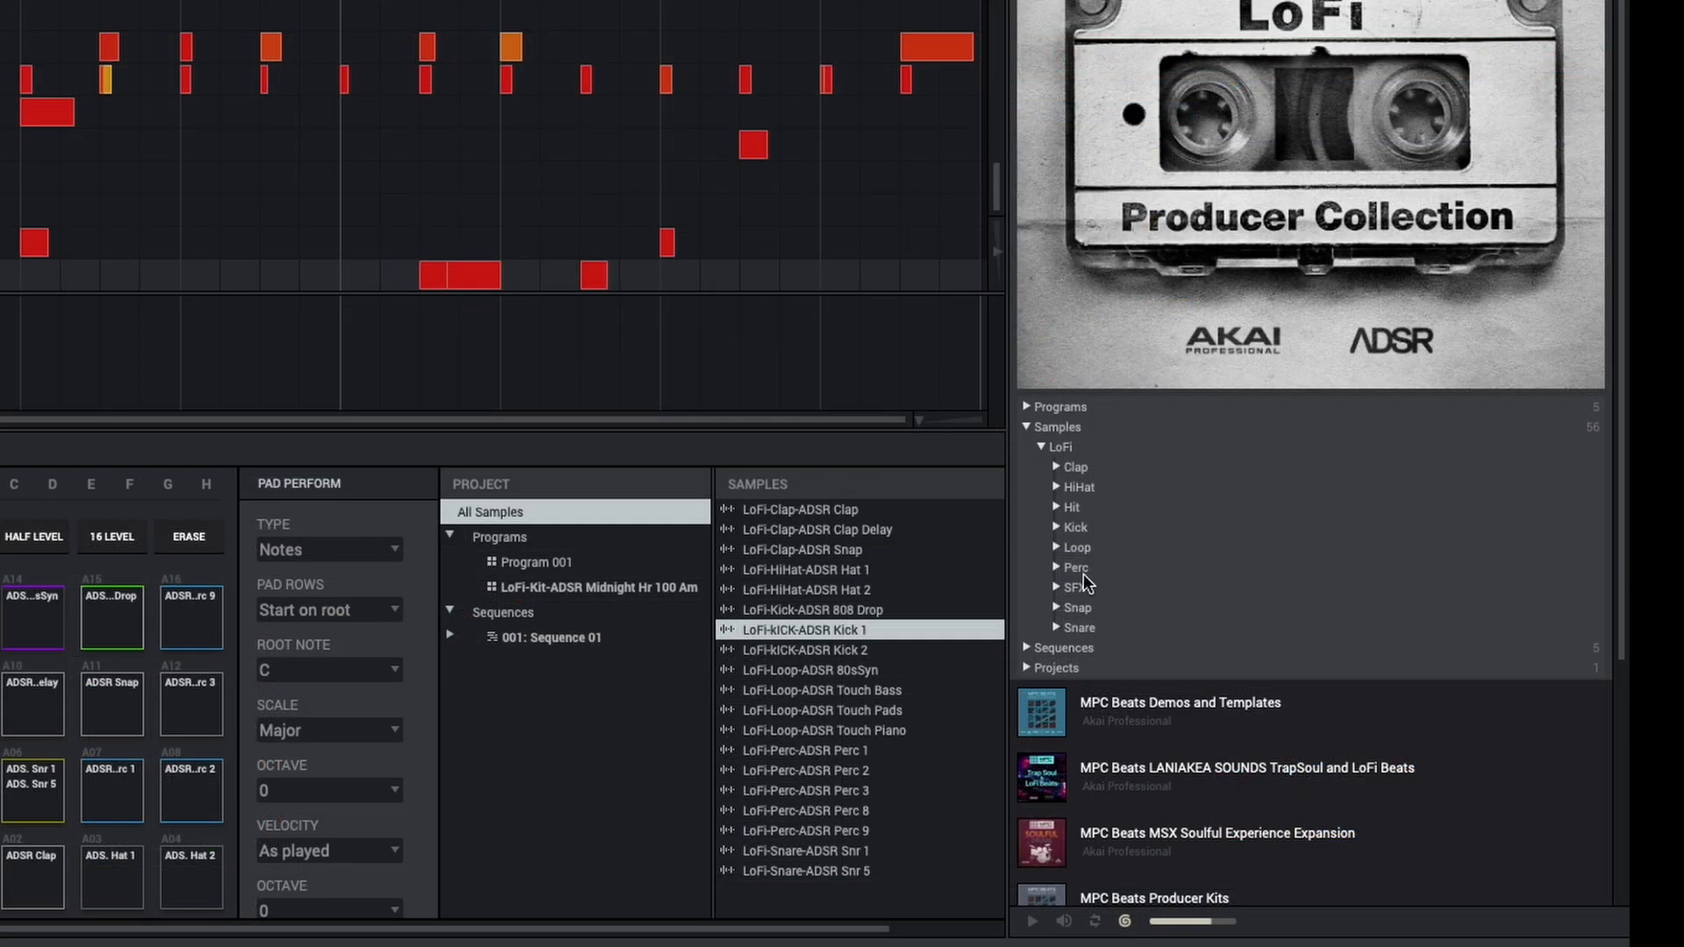
click(1056, 547)
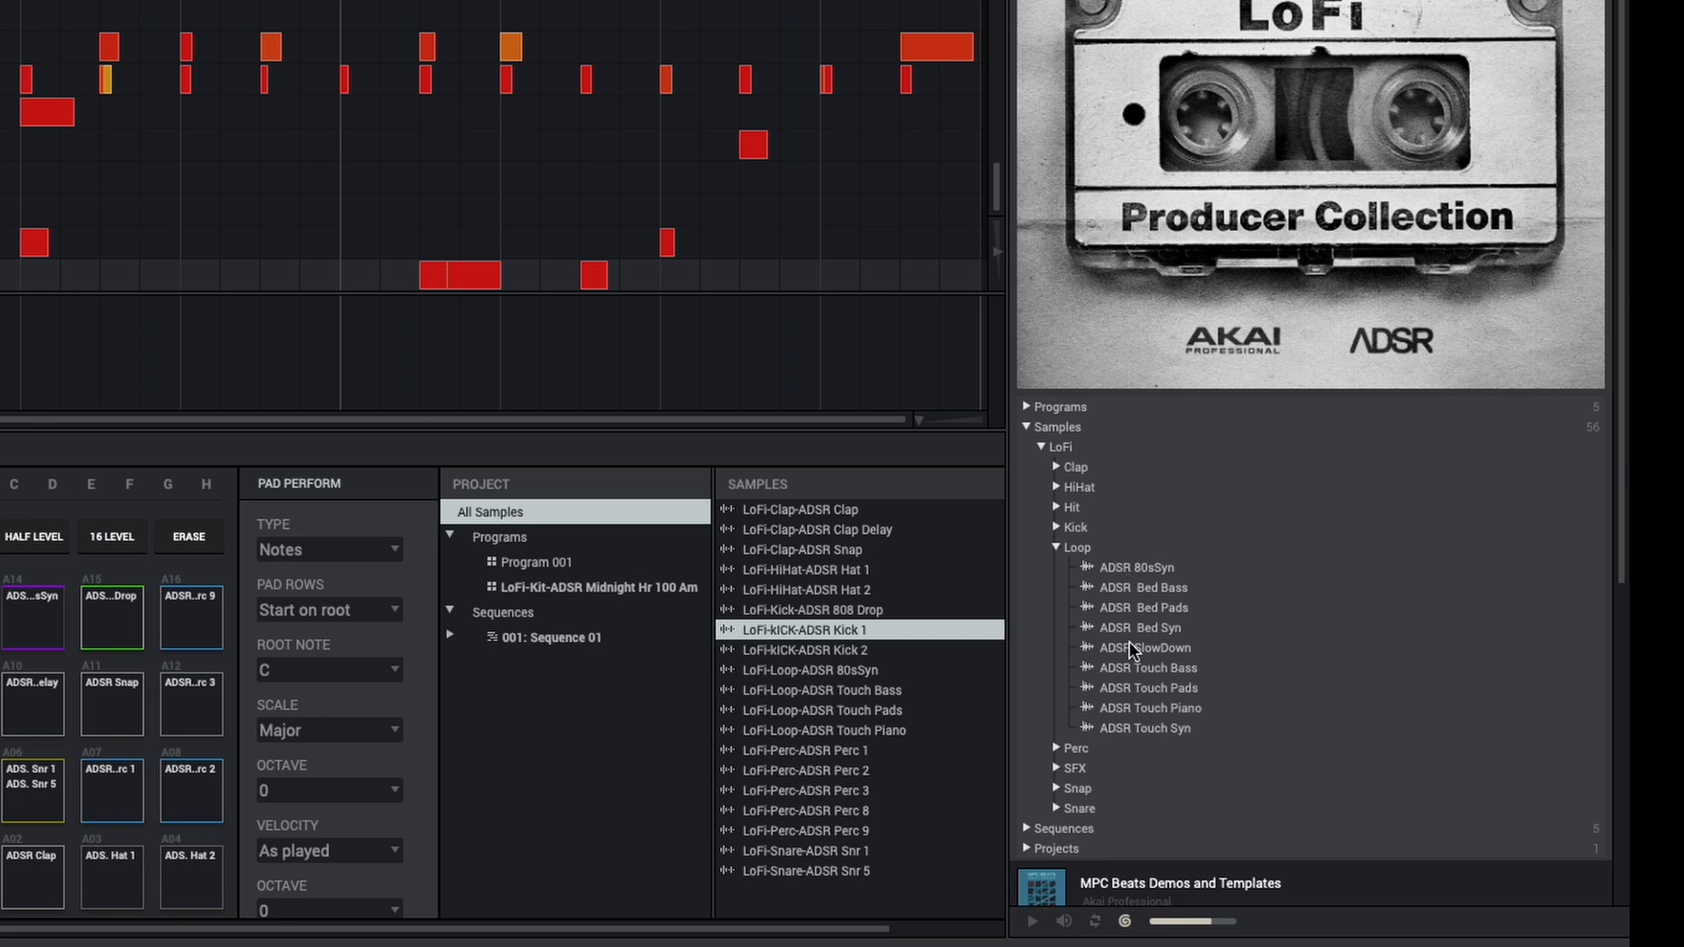
click(1027, 408)
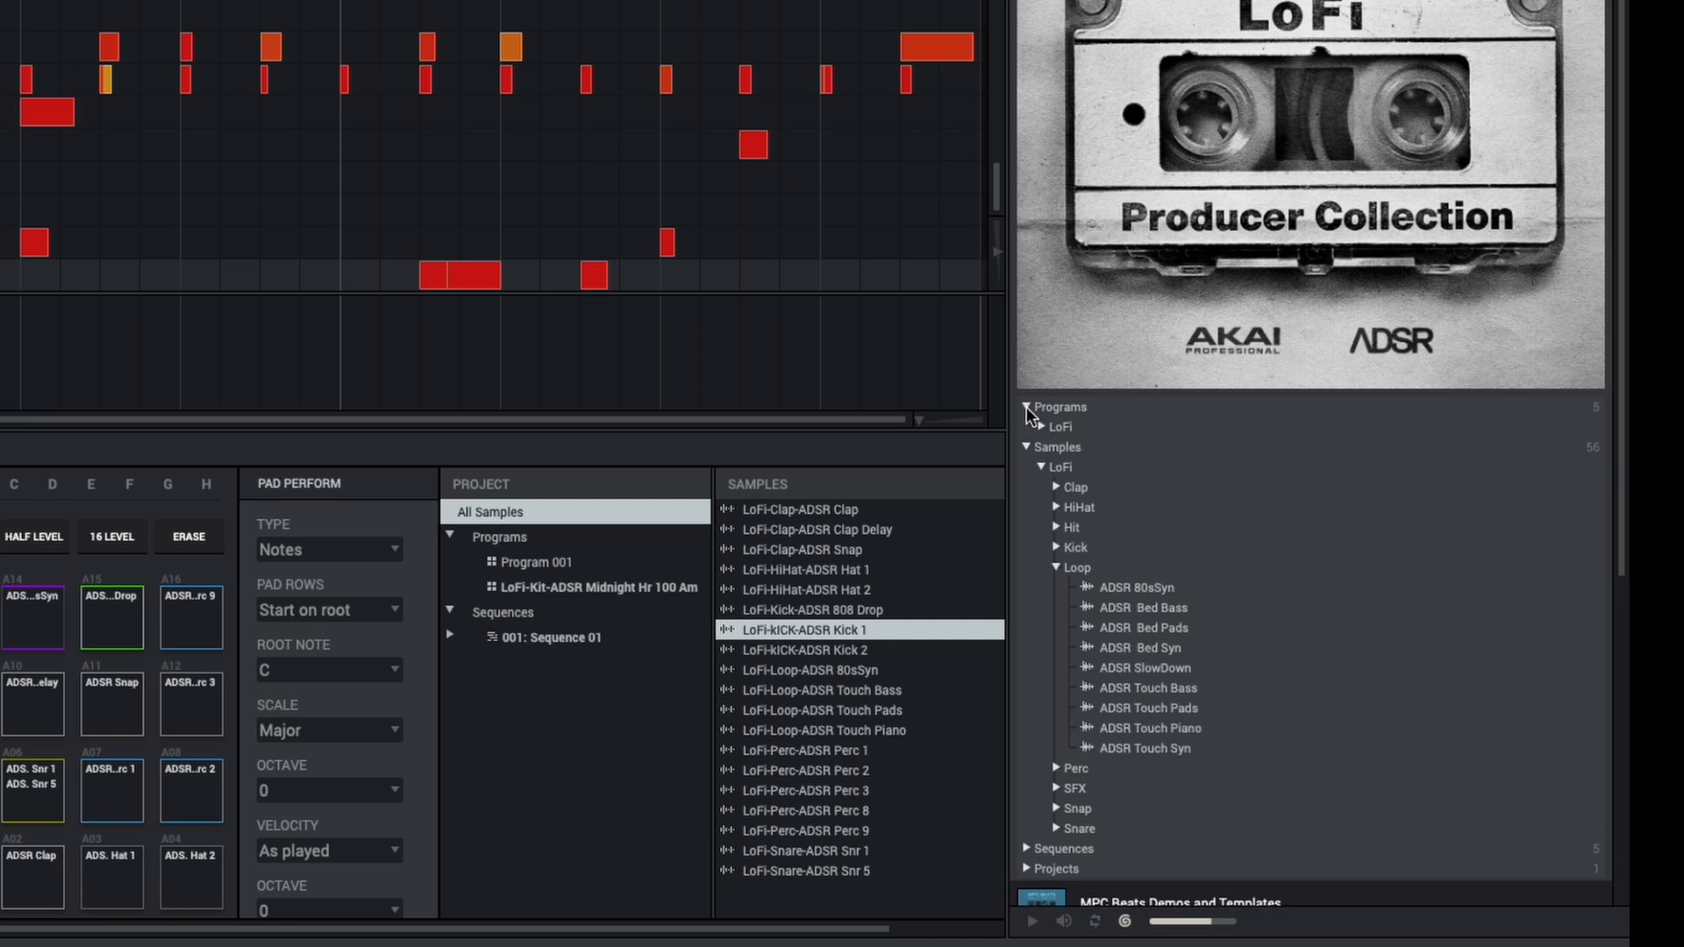
click(1041, 427)
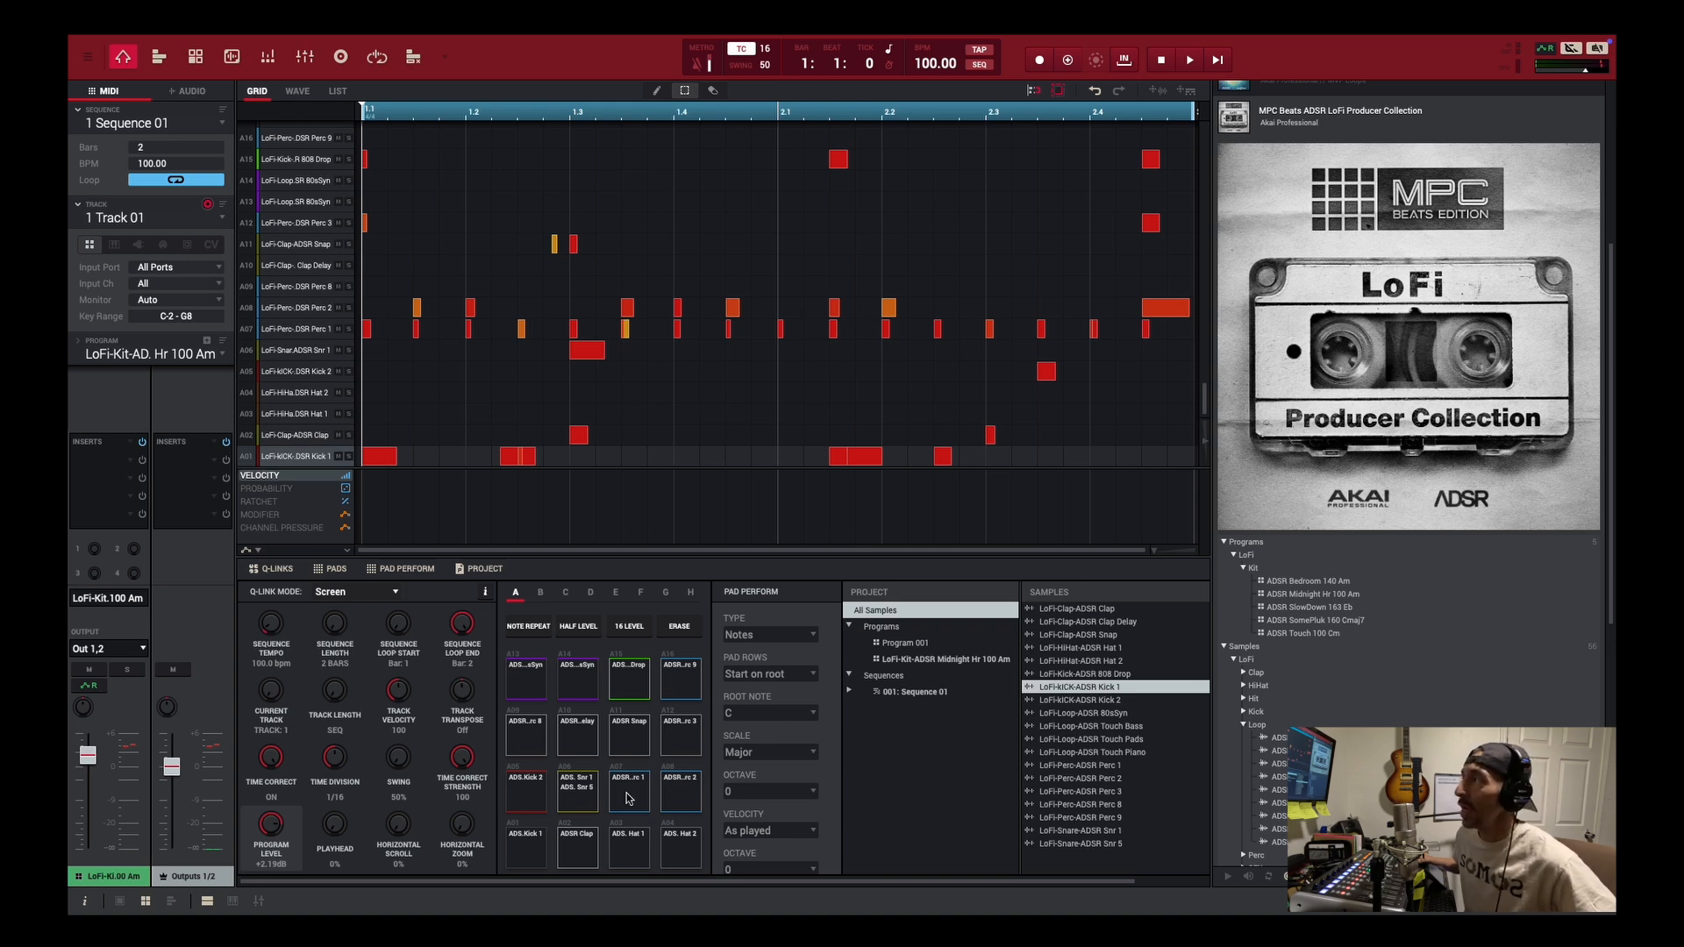
Hide the Q-Links, Pads, Pad Perform and Project sections and show all four again.
click(289, 569)
click(317, 570)
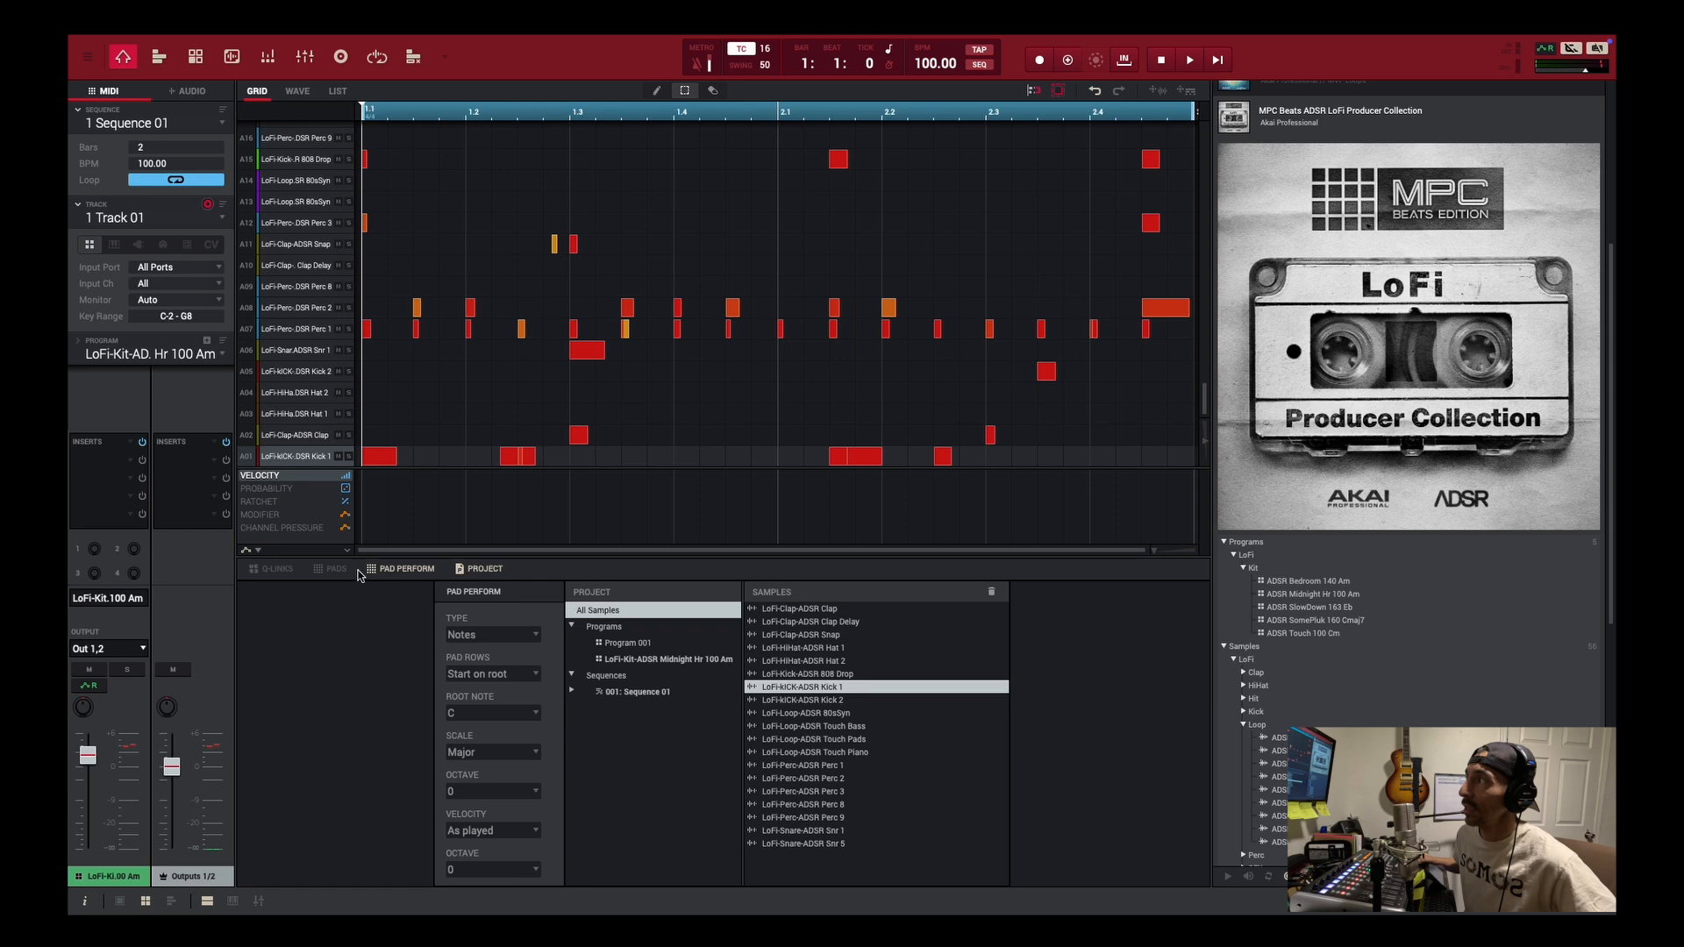
click(409, 569)
click(476, 569)
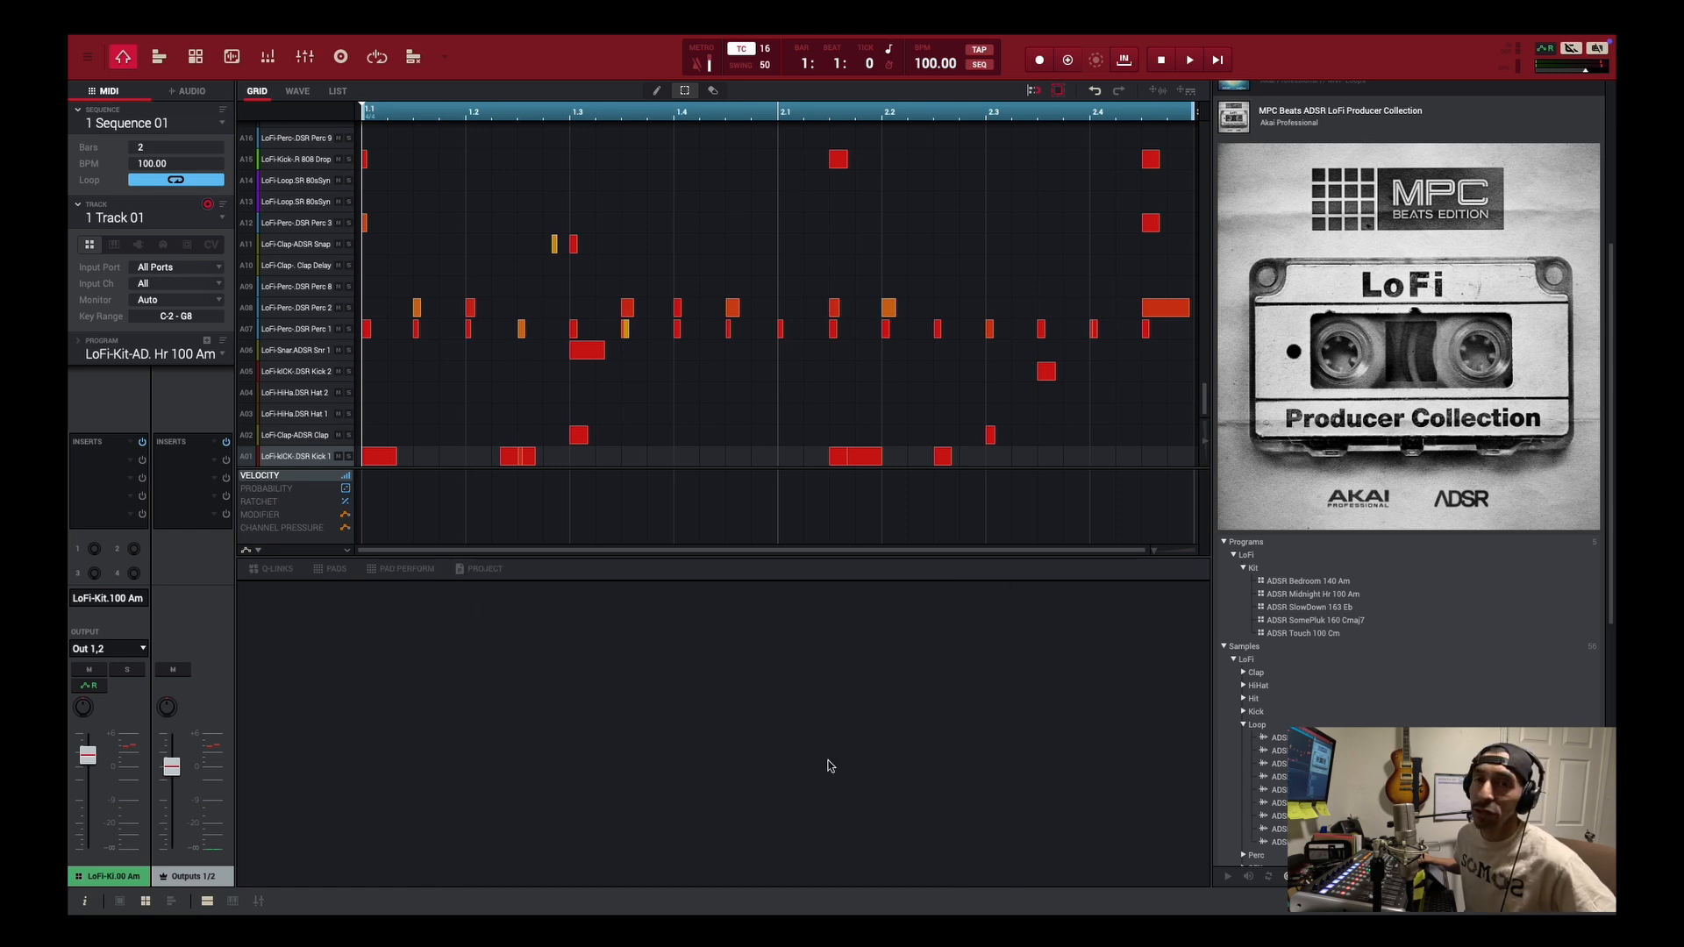
click(483, 569)
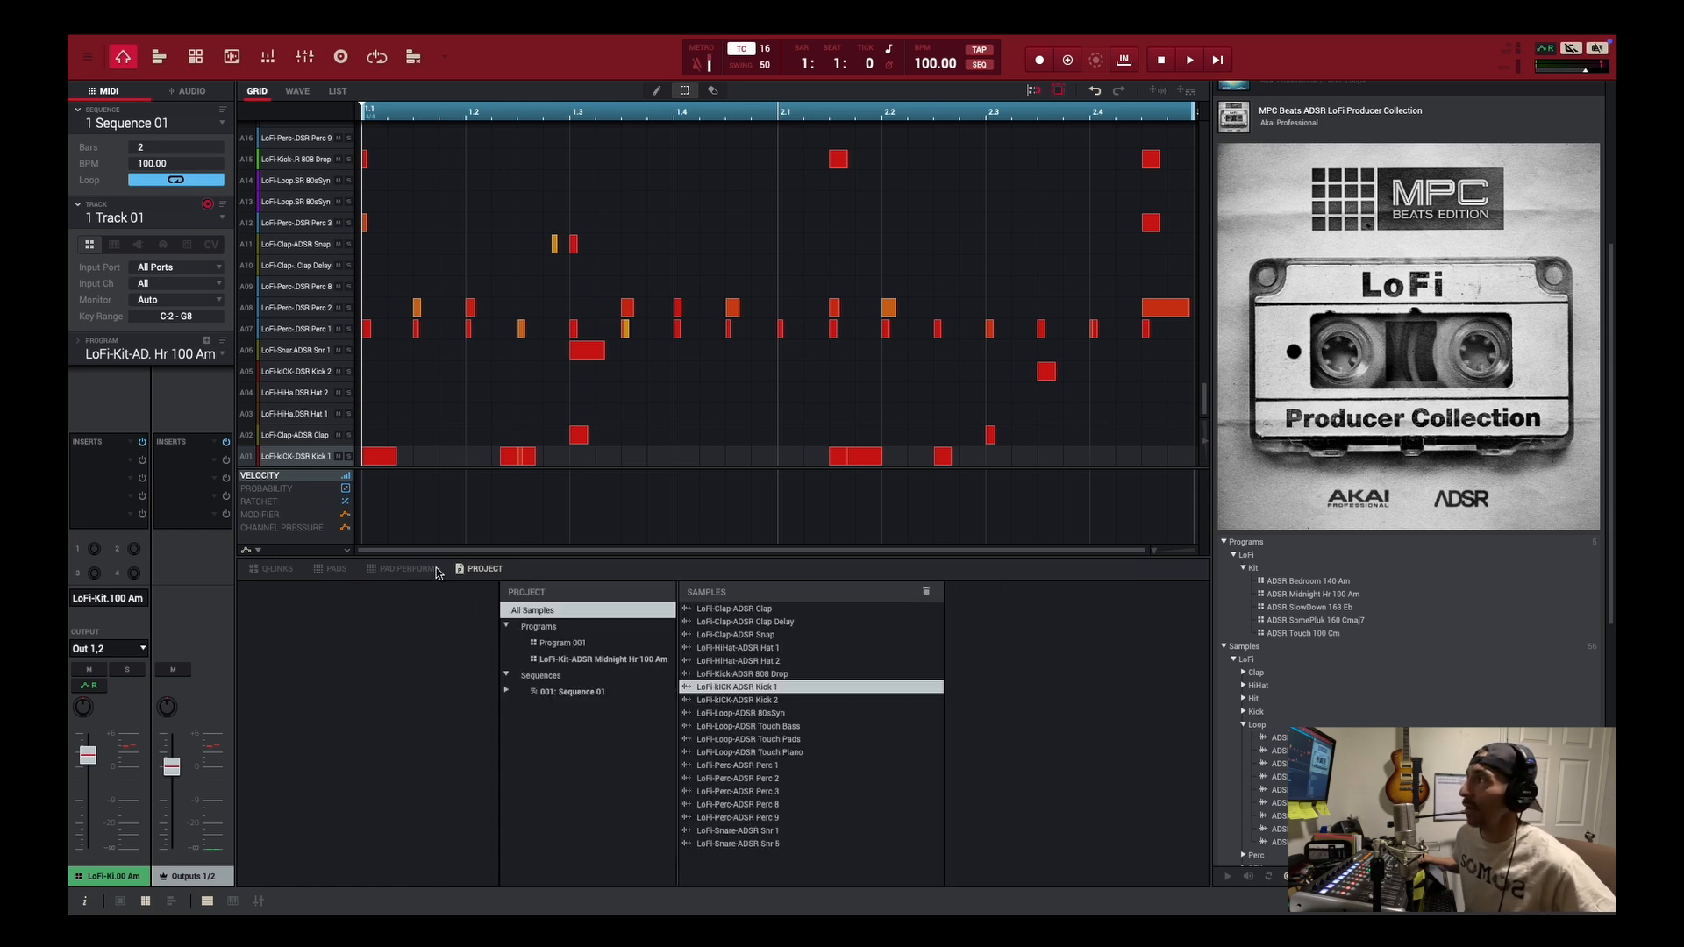
click(407, 569)
click(329, 570)
click(281, 569)
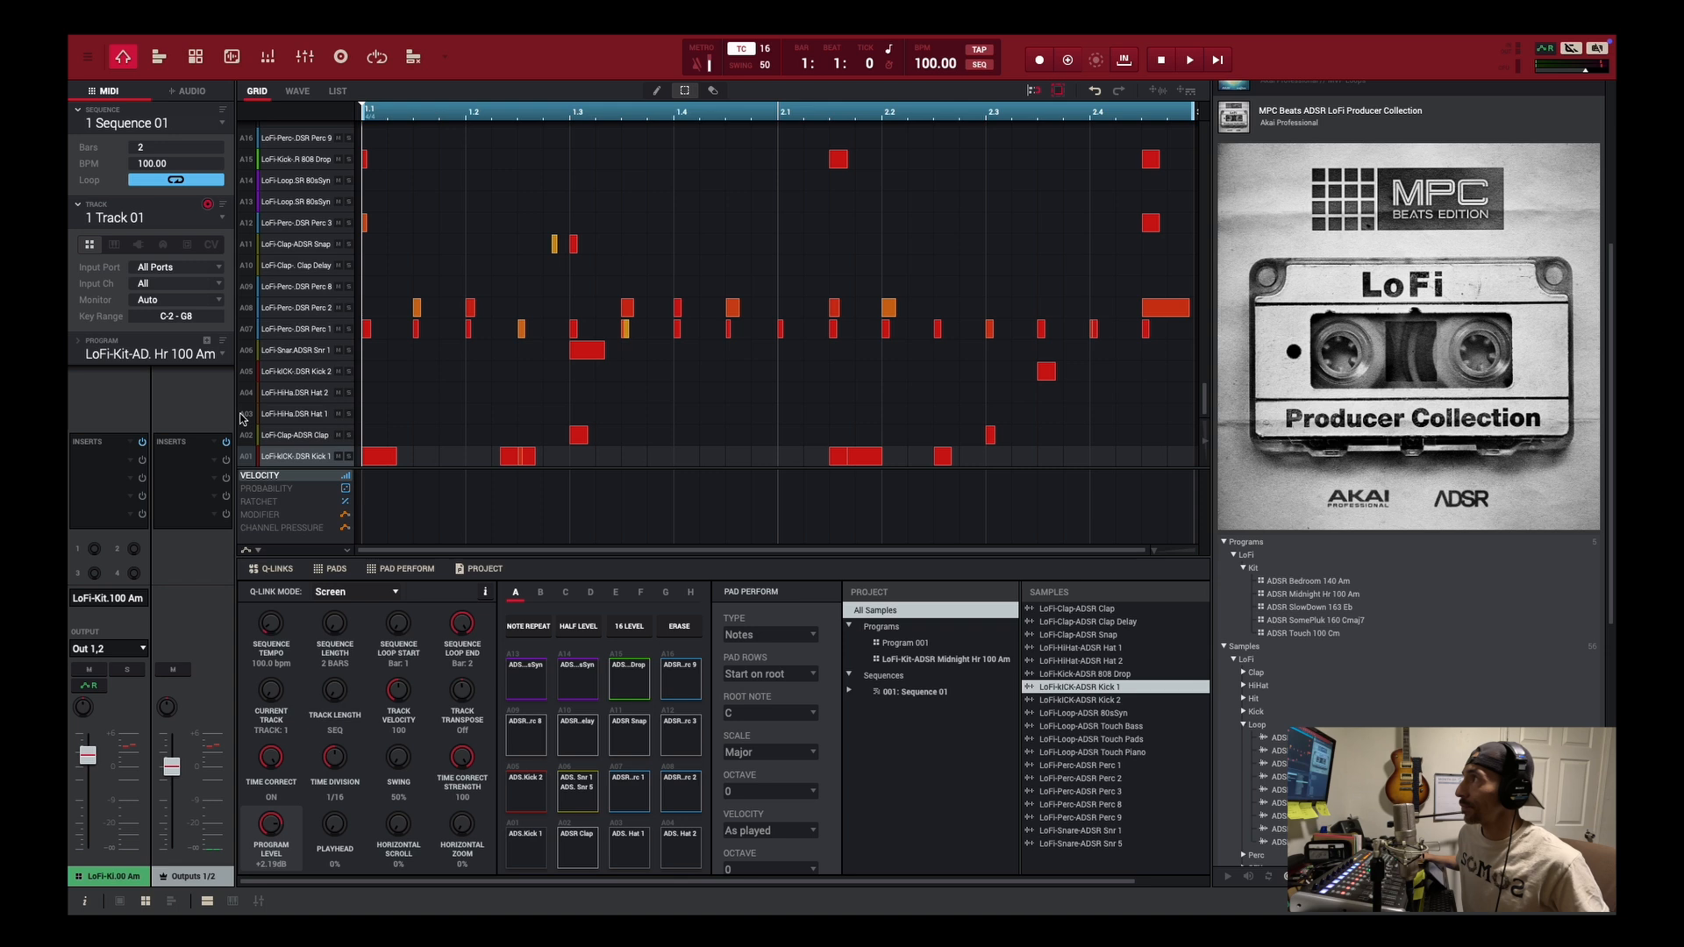
Rename MIDI track 1 as Drums.
double_click(136, 219)
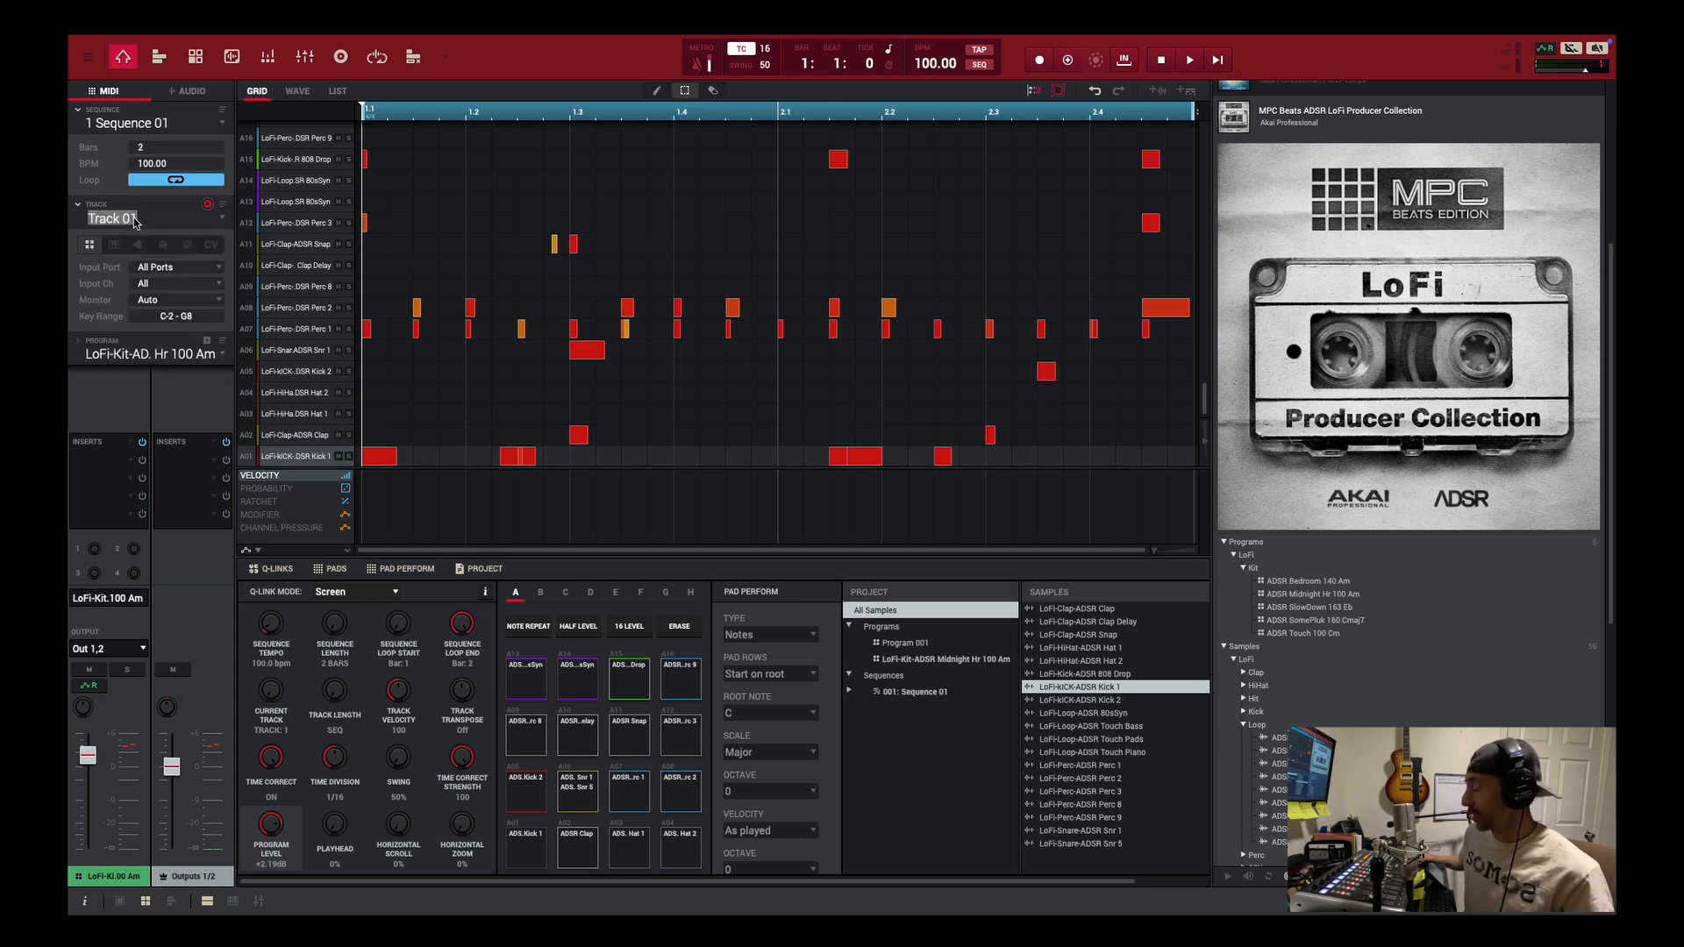
key(BackSpace)
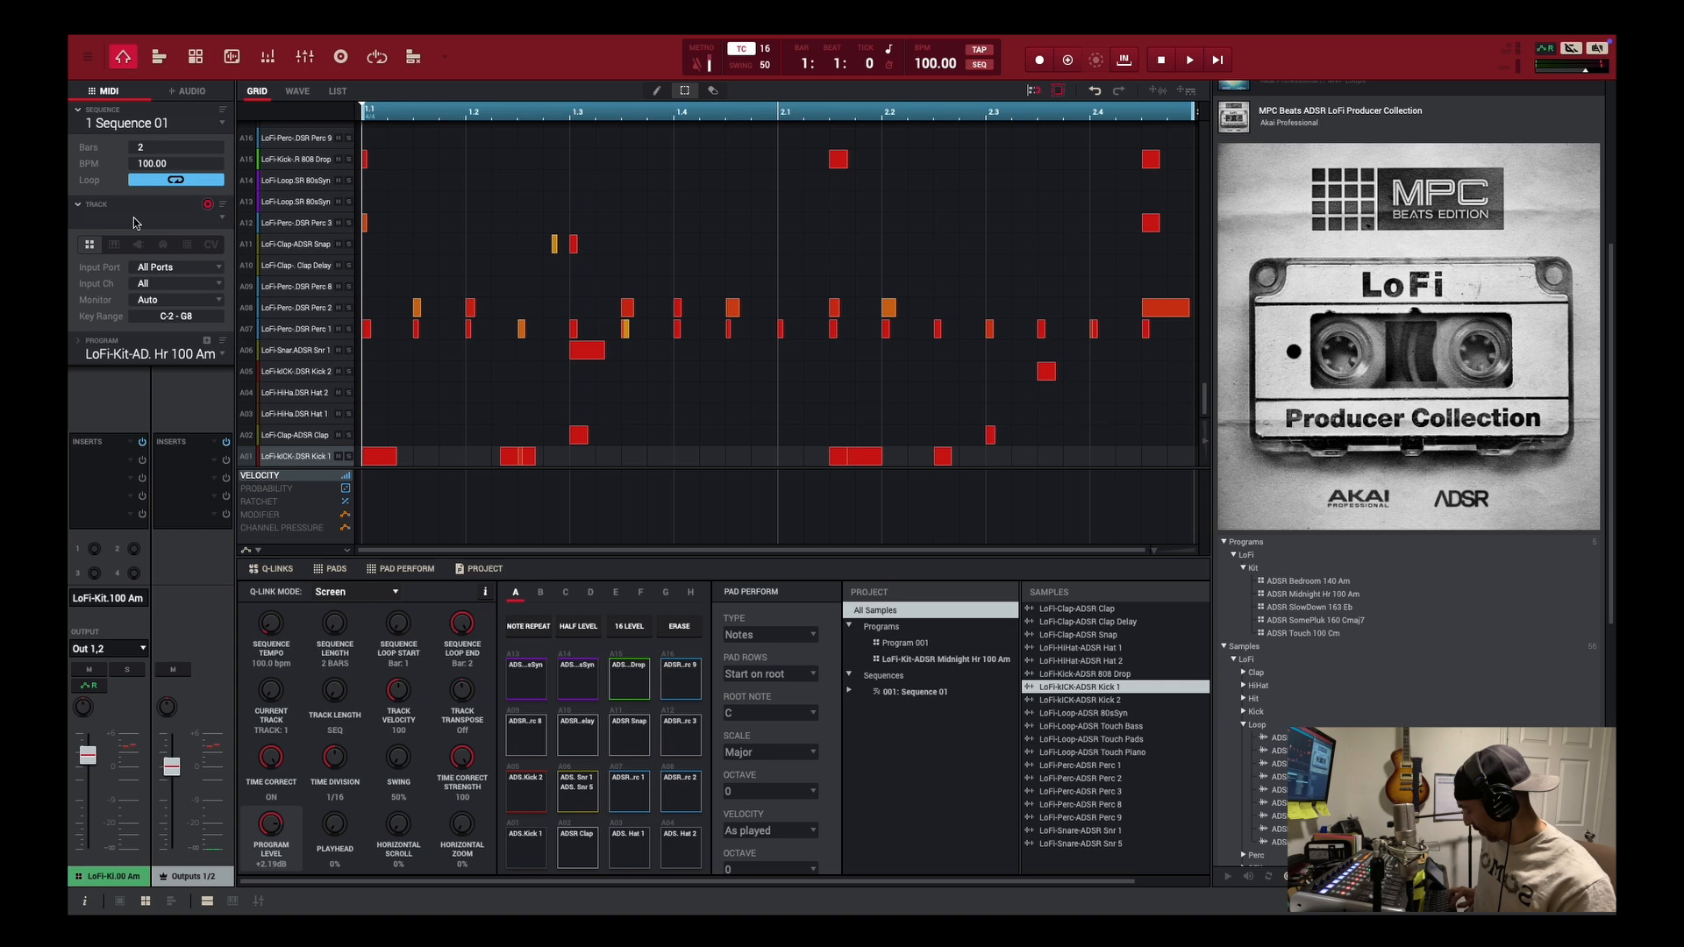
text(Dru)
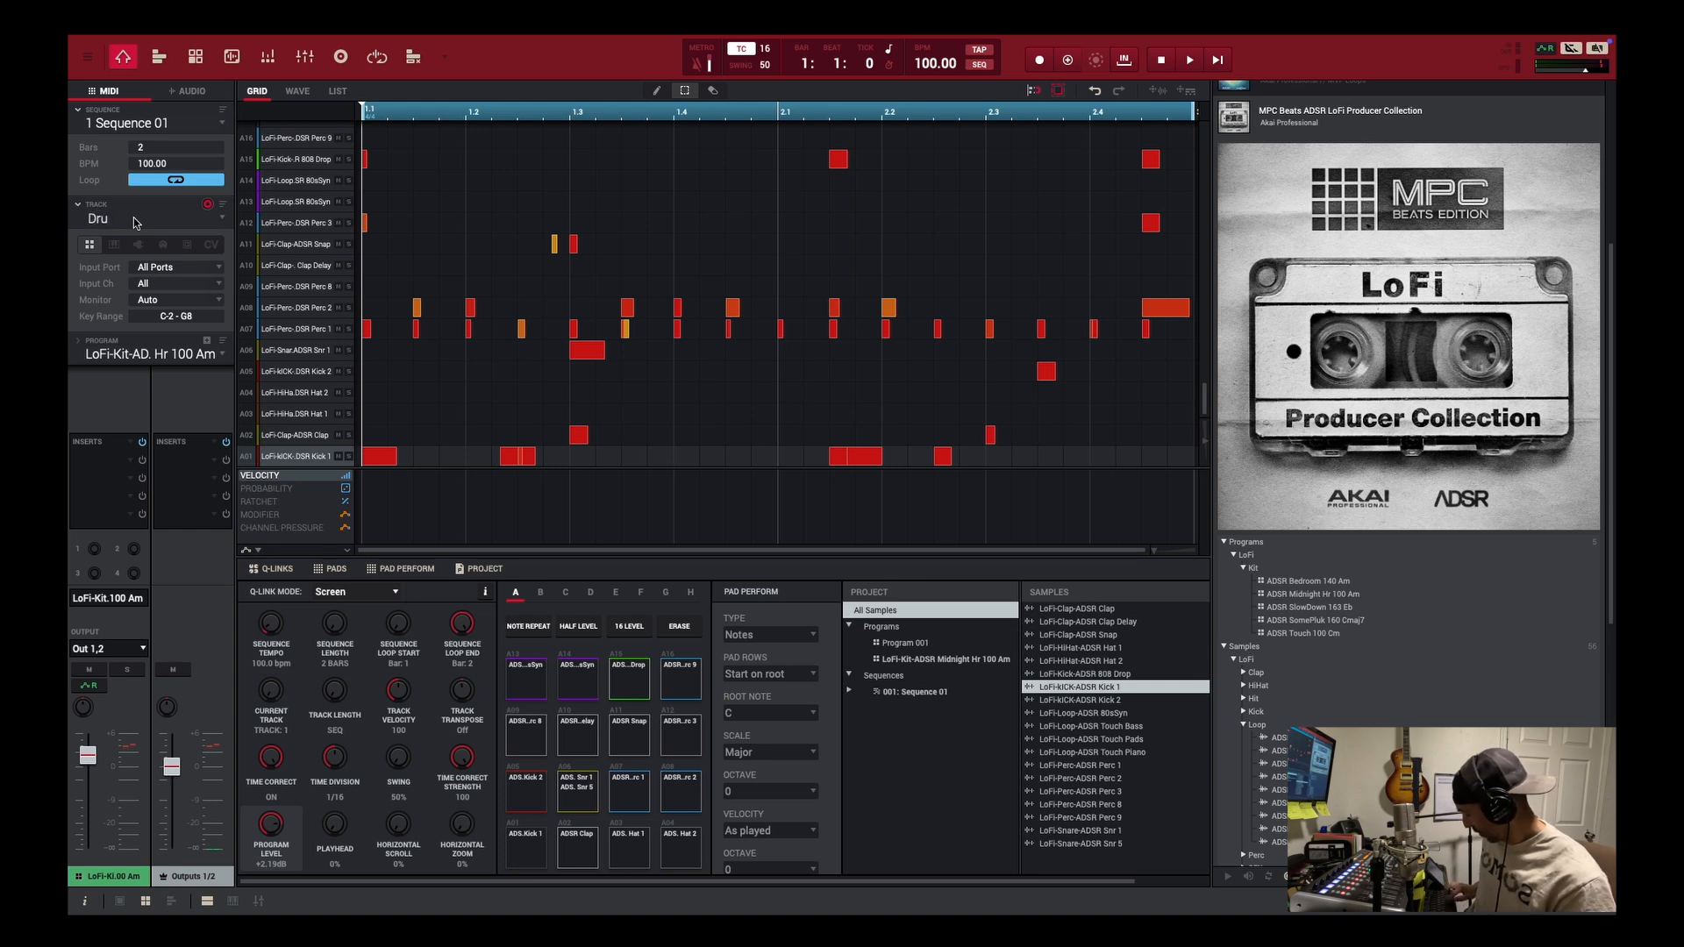
text(ms)
key(Return)
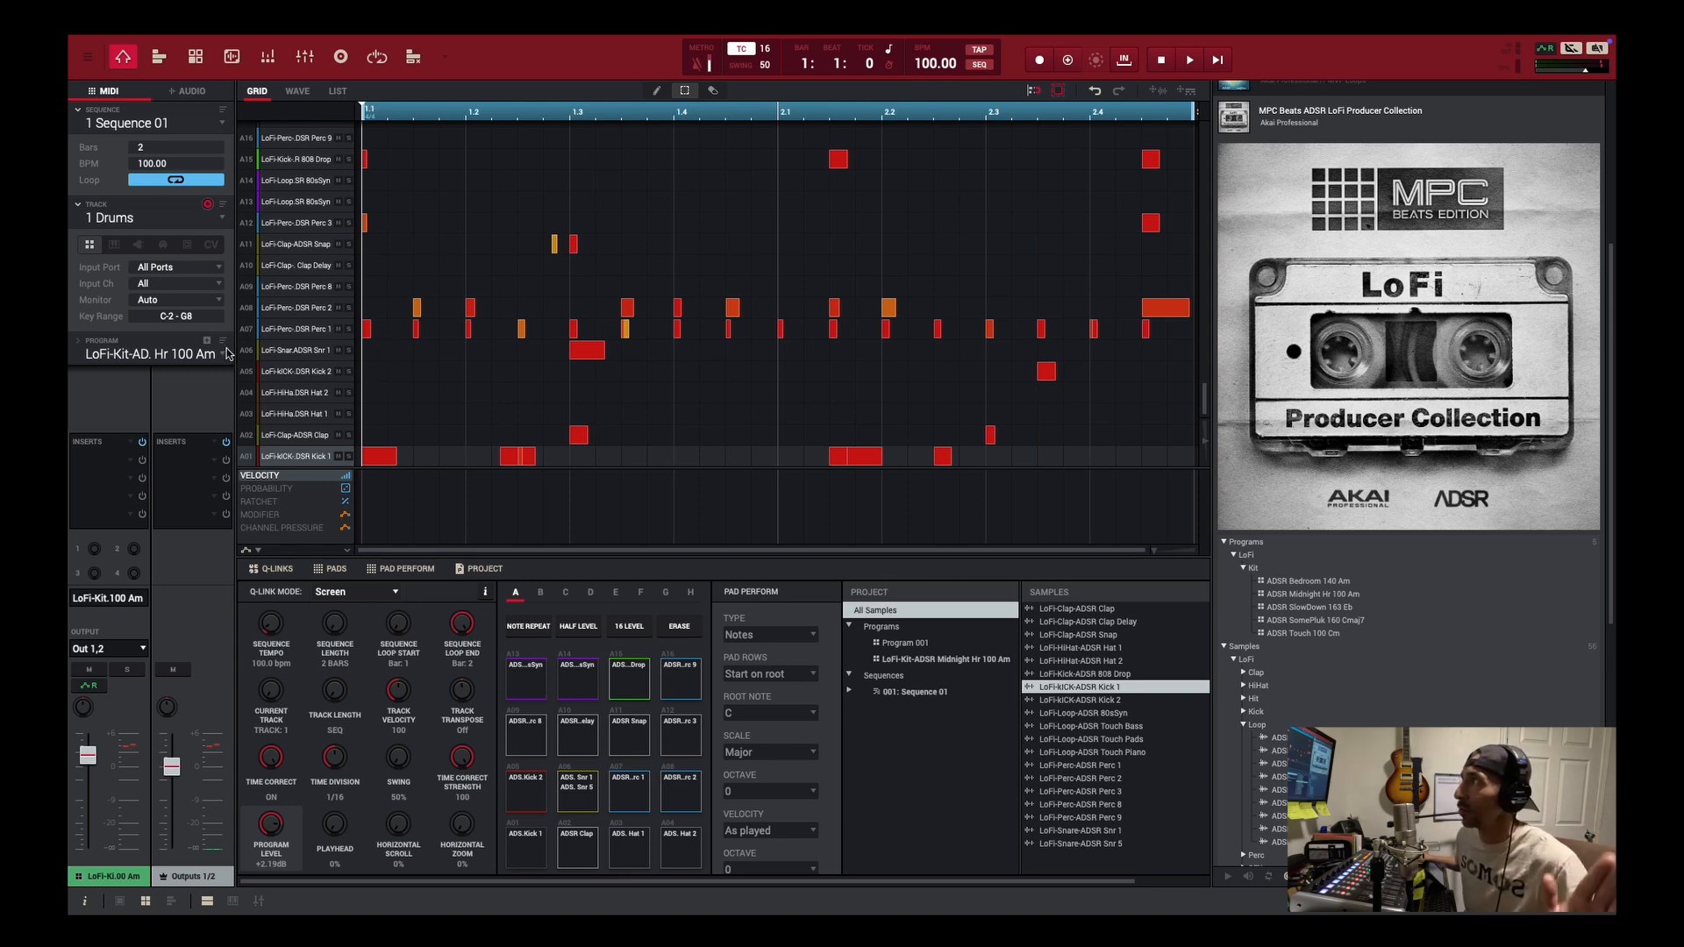
Switch to unused MIDI track 2 and name it Sample.
click(222, 219)
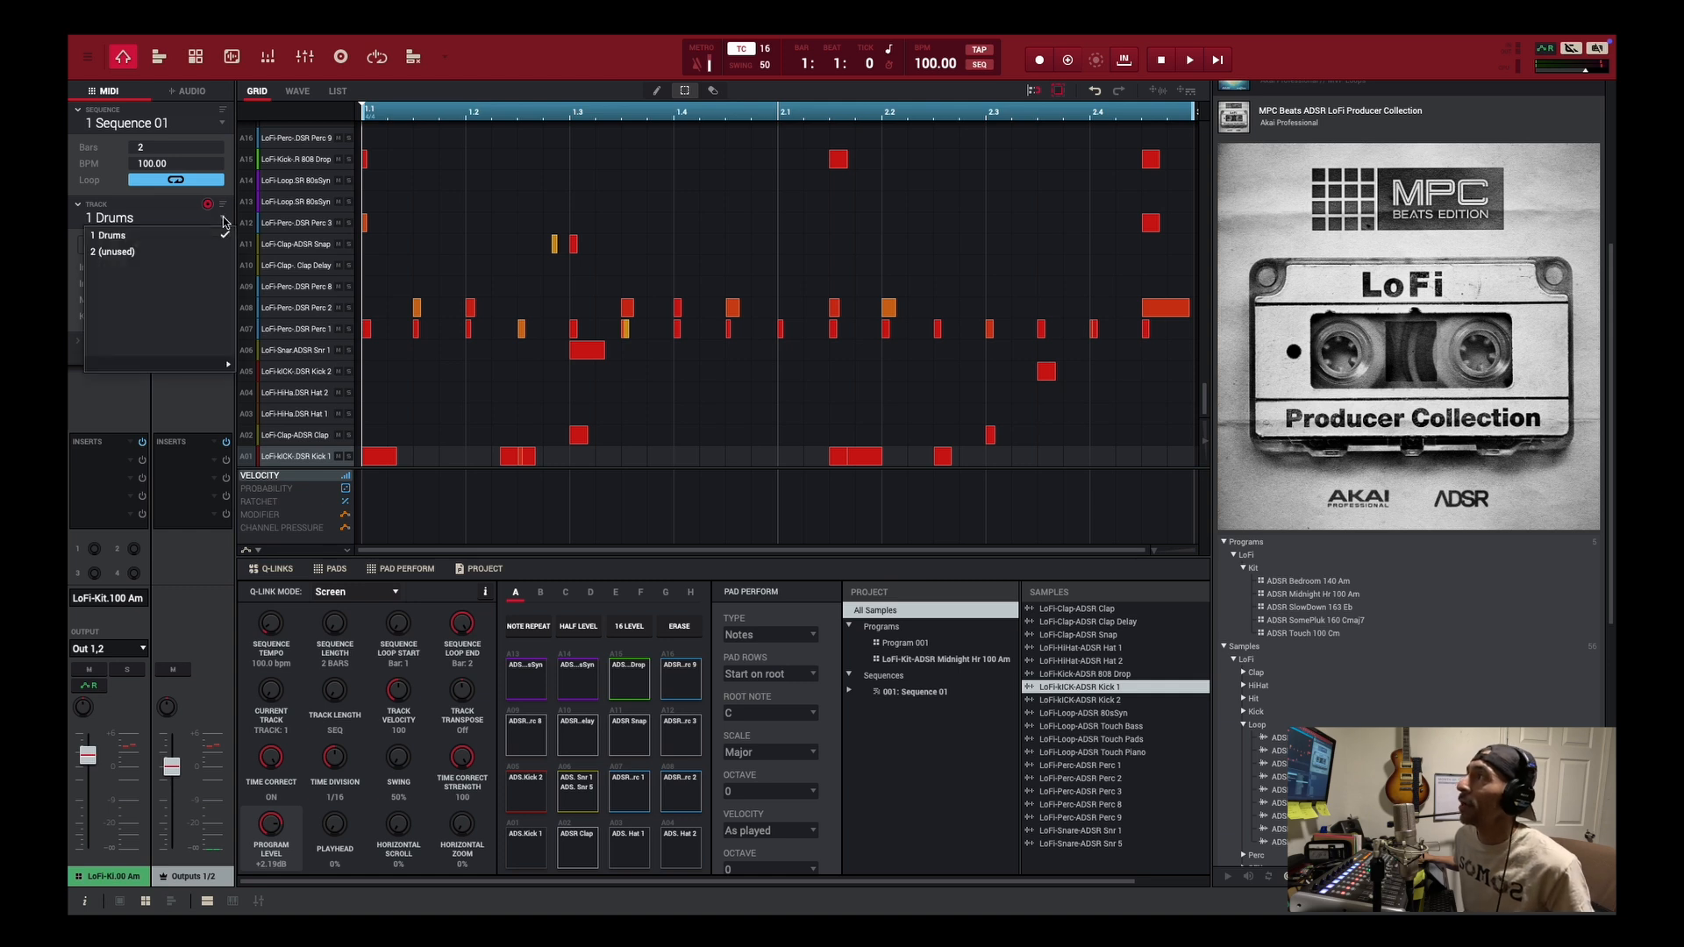
click(158, 252)
double_click(136, 218)
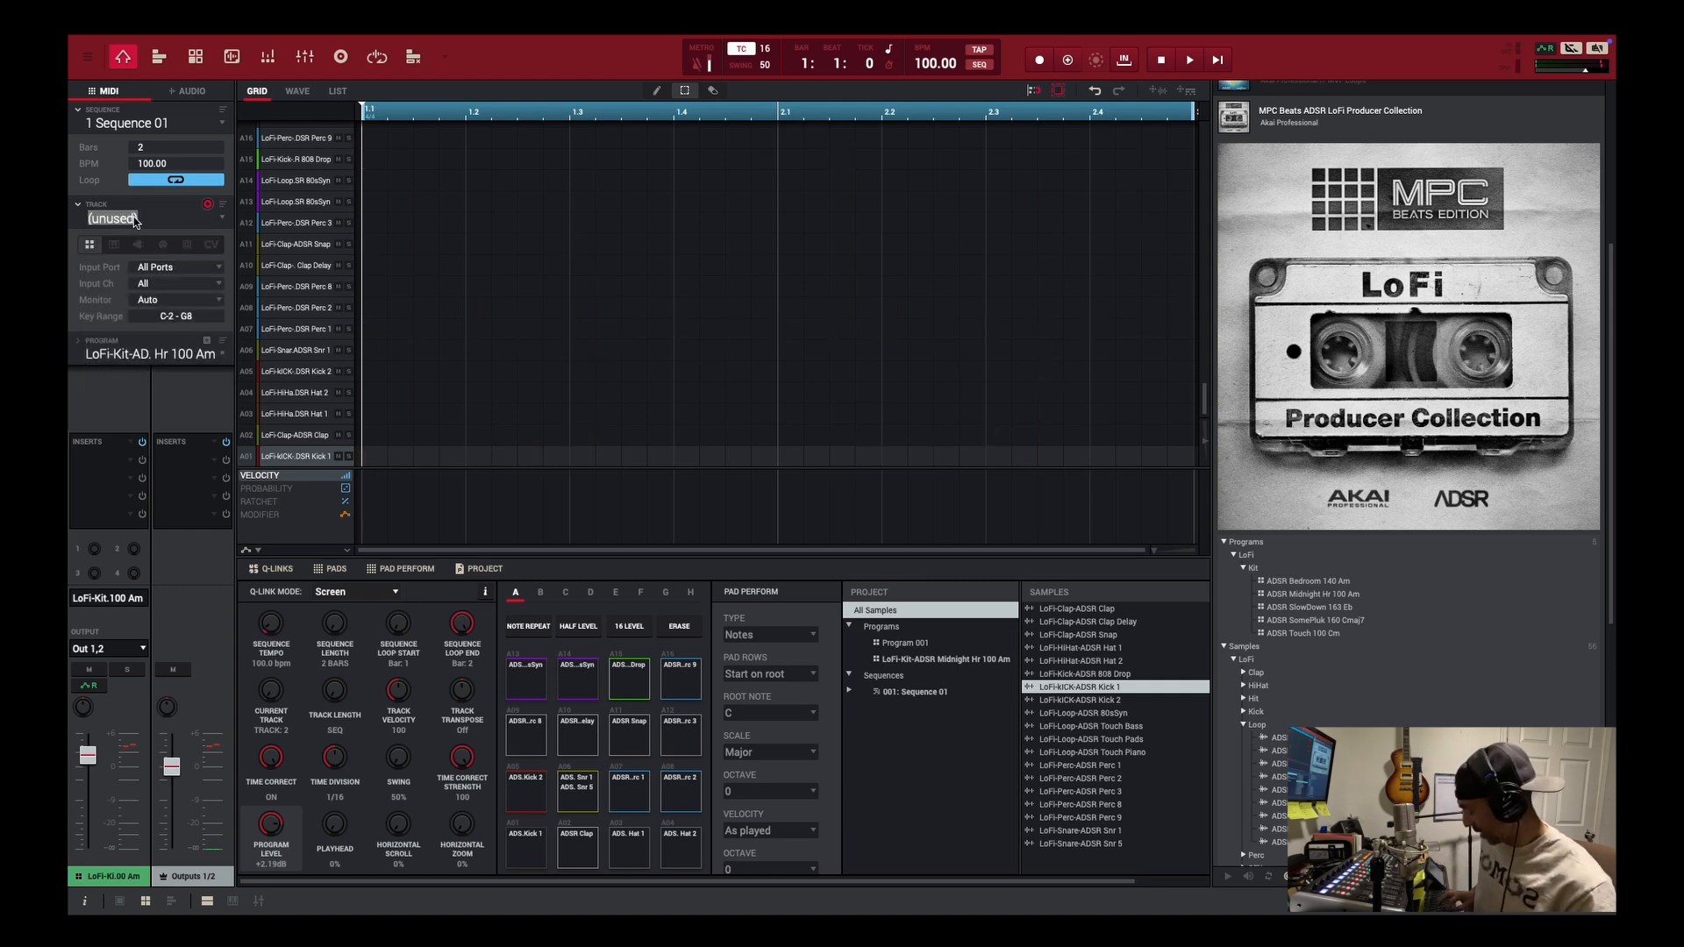
text(Sam)
text(p)
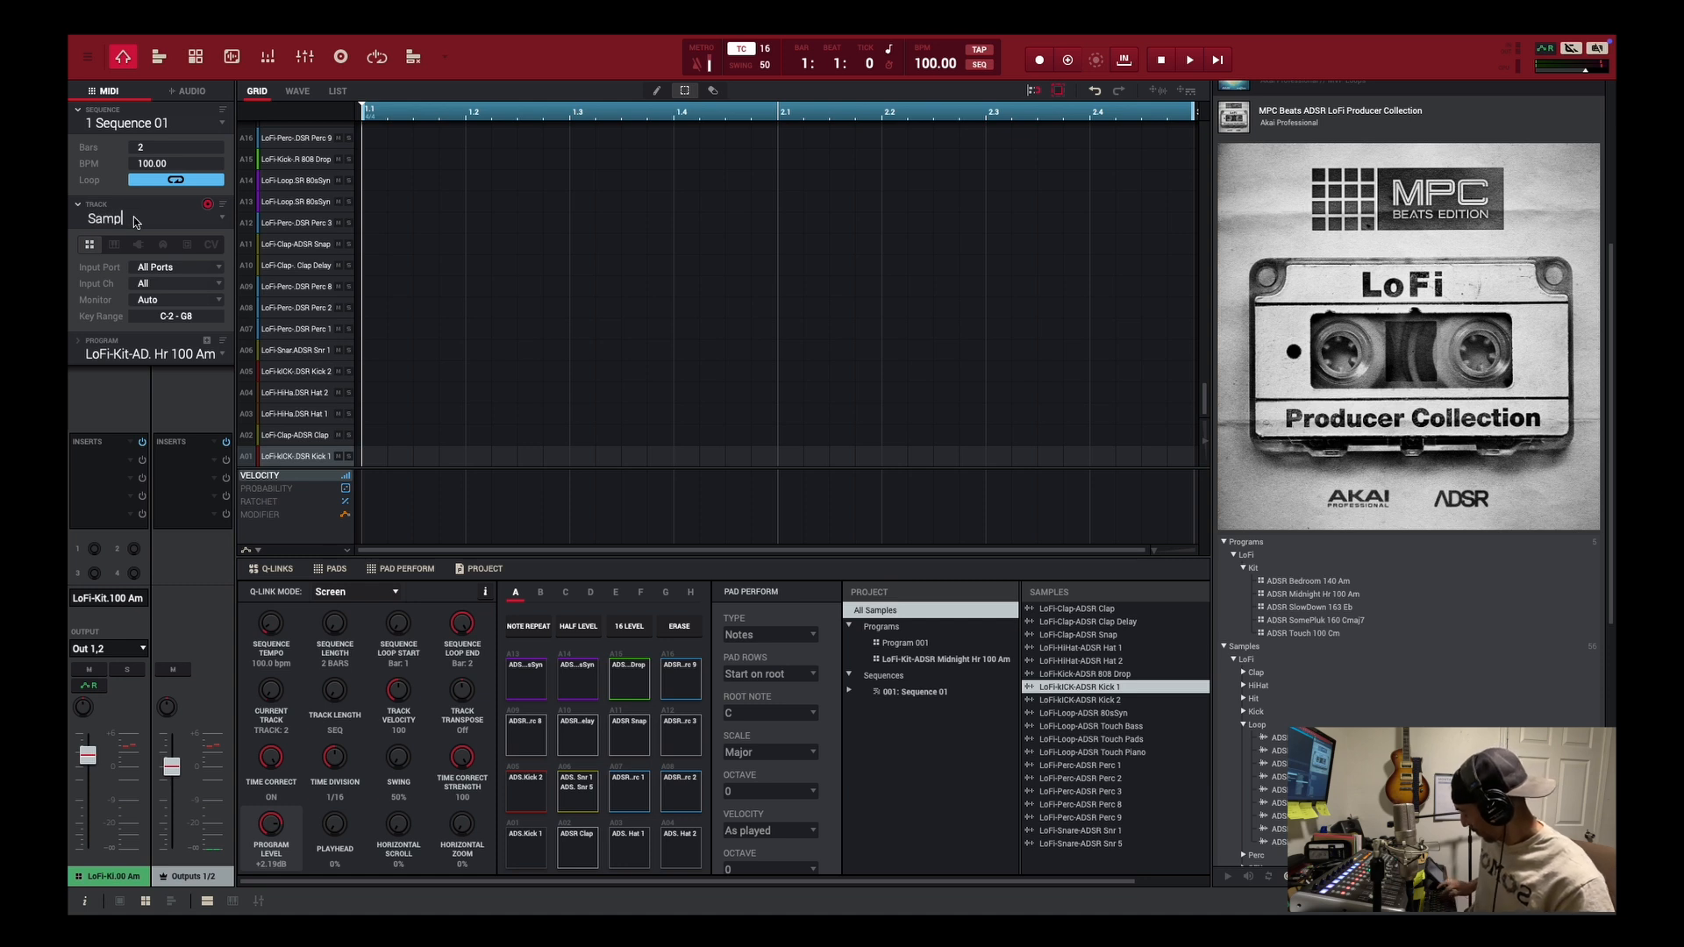
text(le)
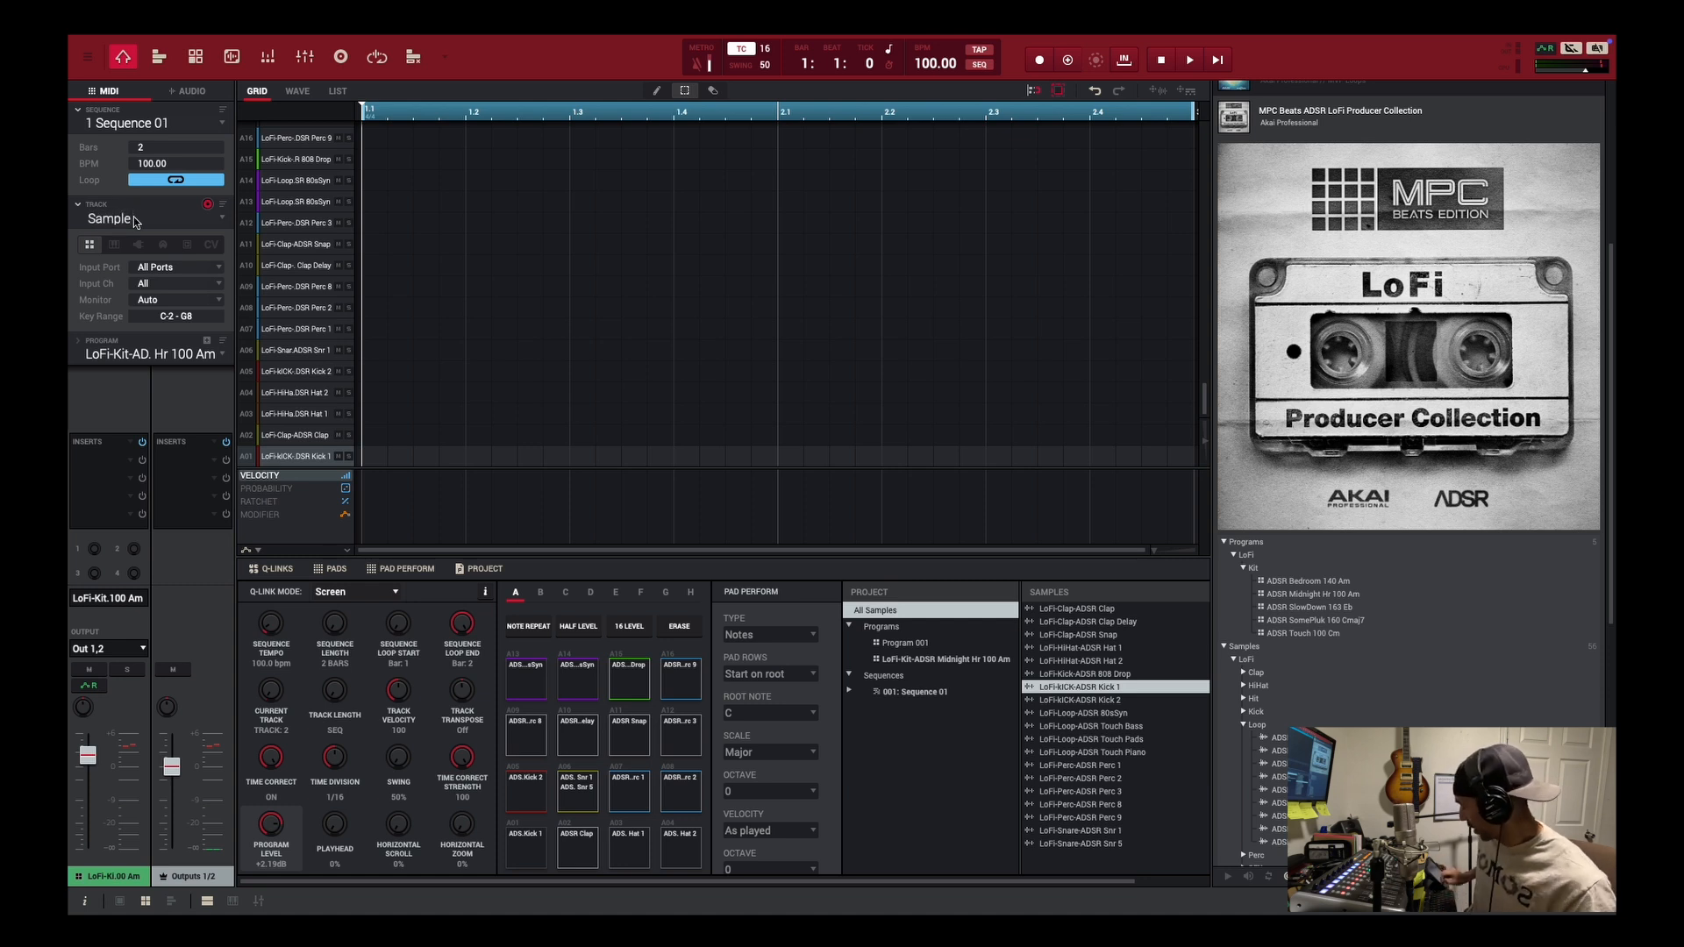
key(Return)
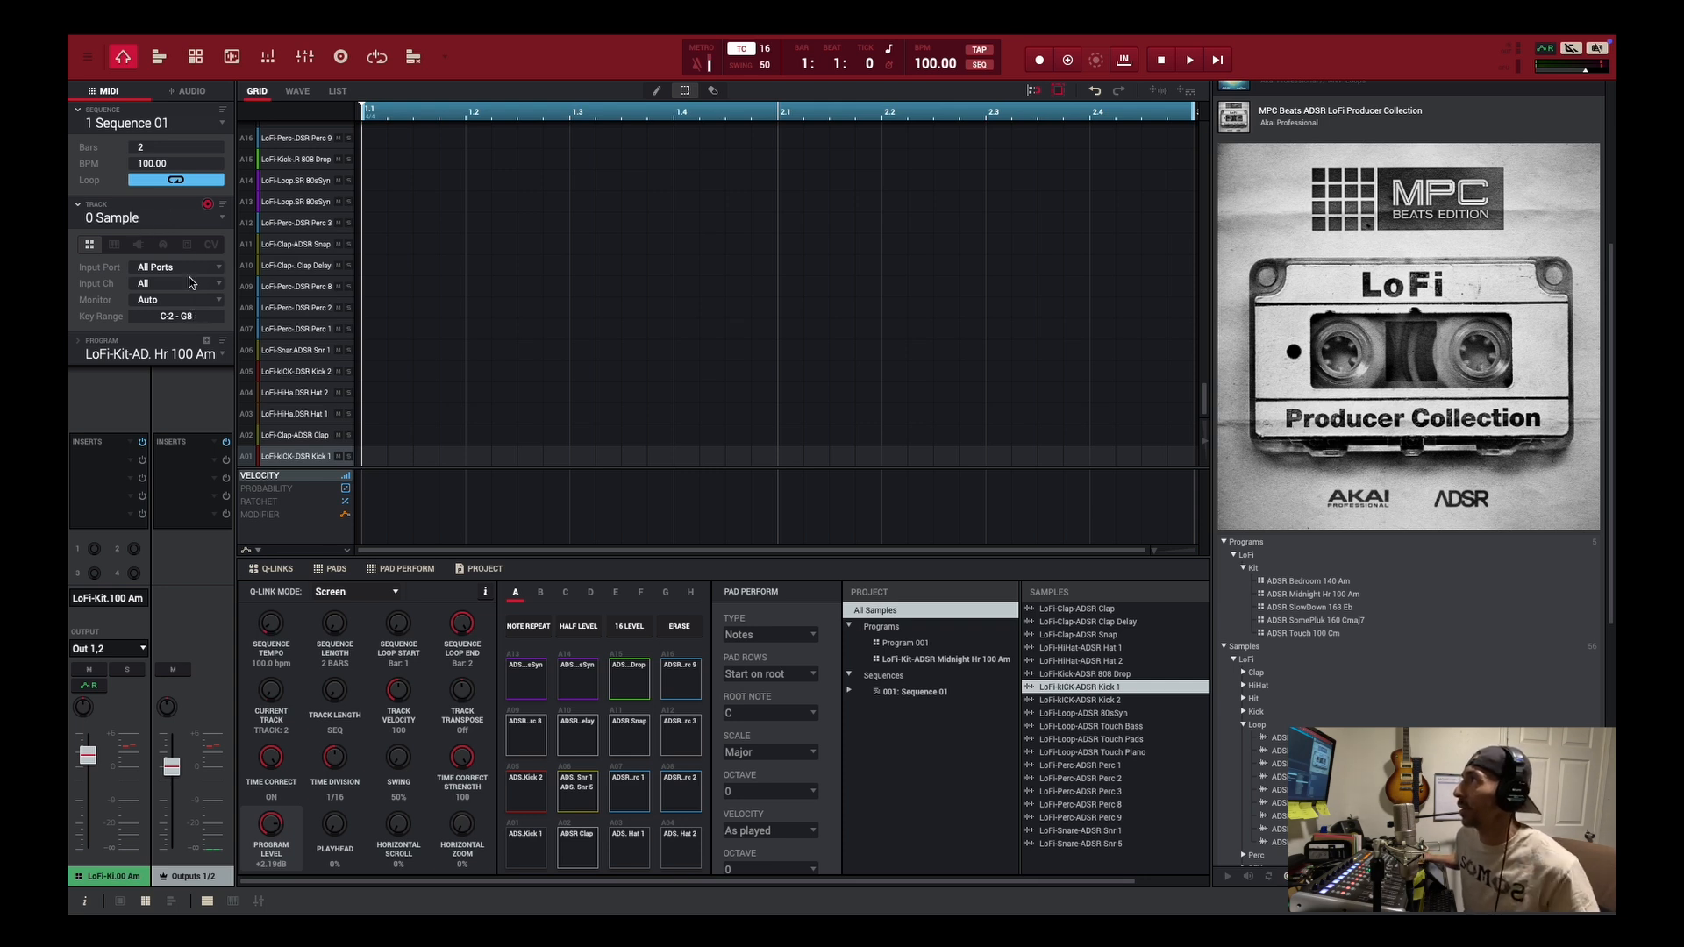
Assign Program 001 to the Sample track and check the Drums and Sample tracks in the track view.
click(222, 356)
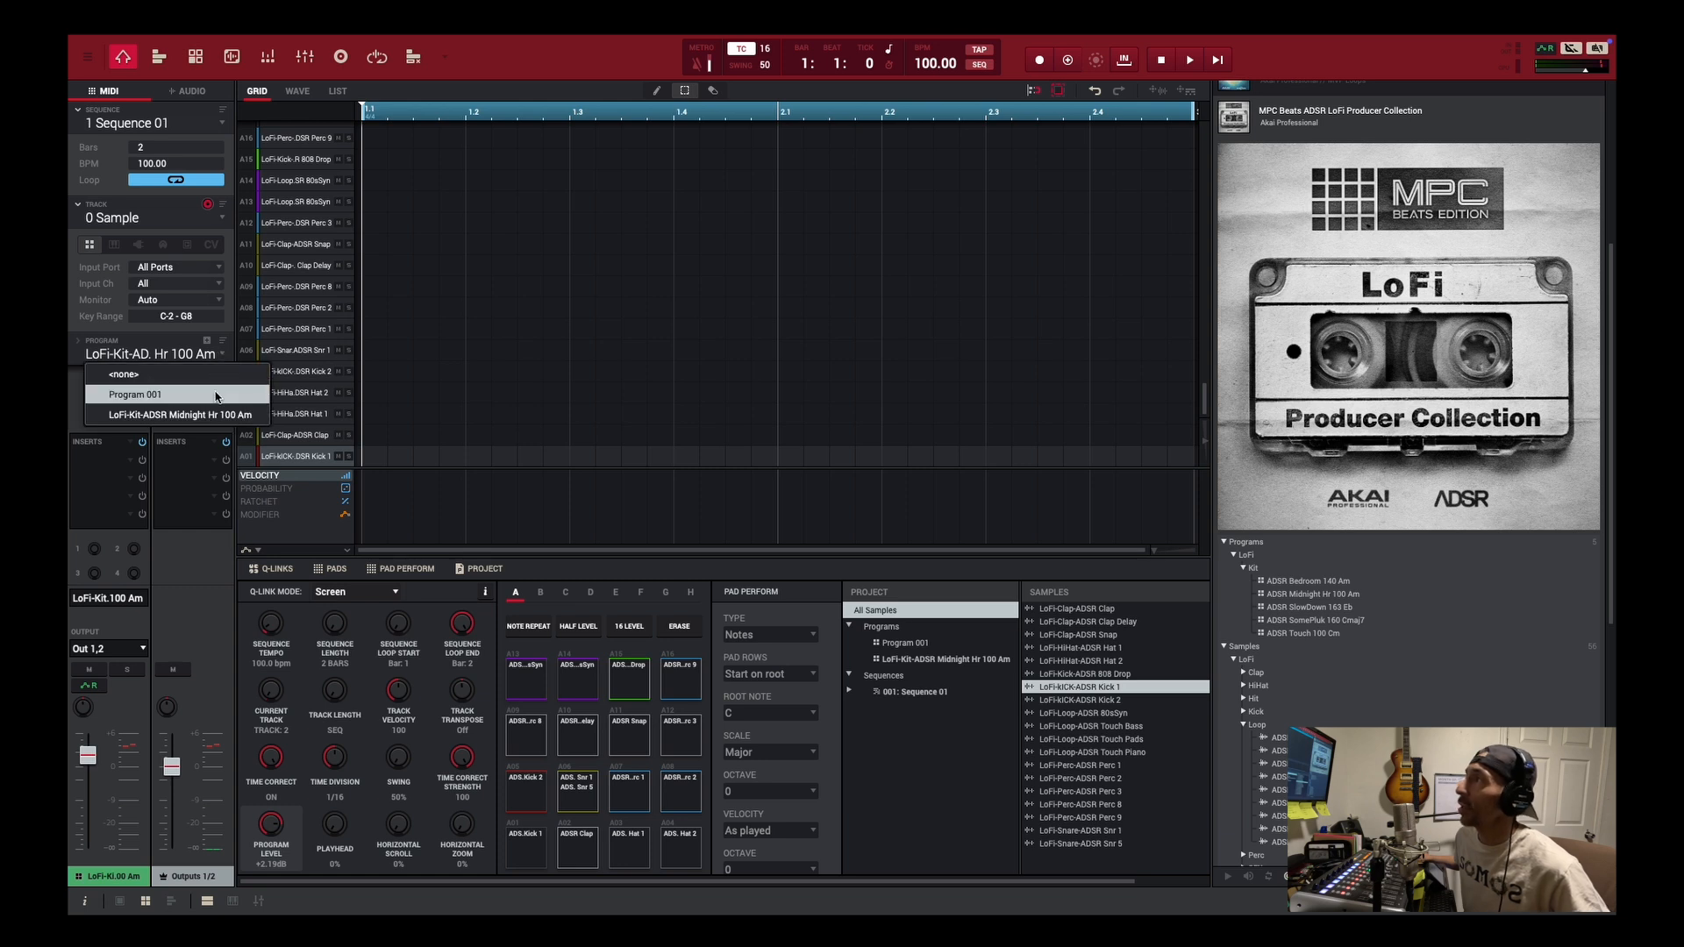
click(216, 395)
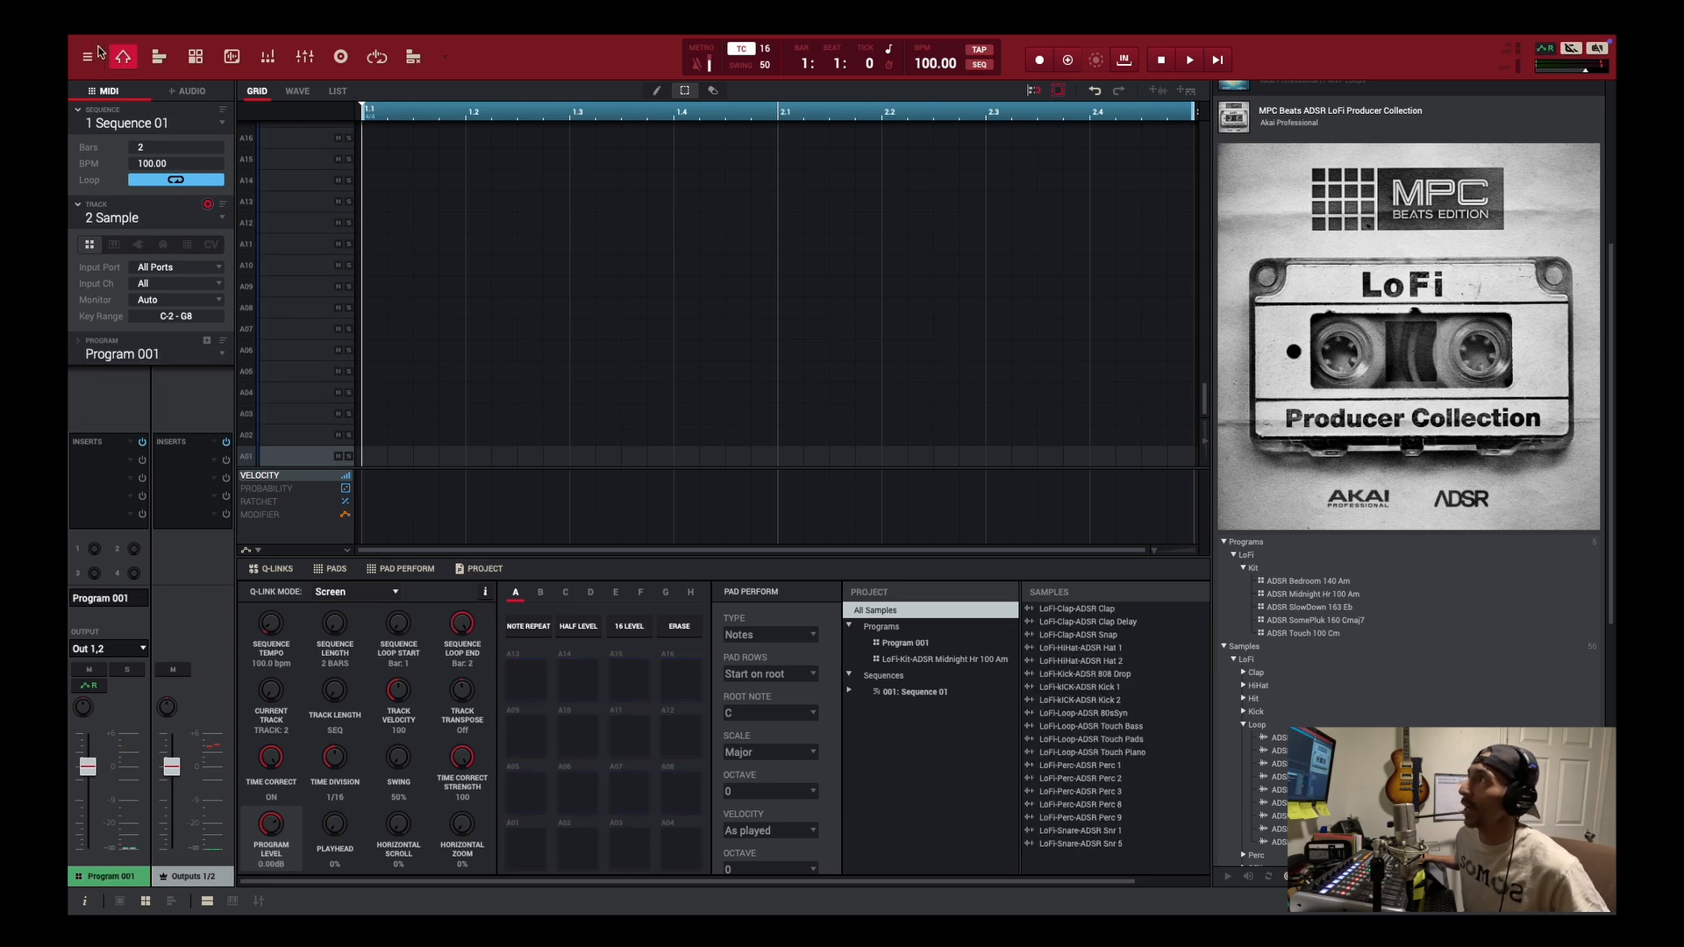
click(161, 60)
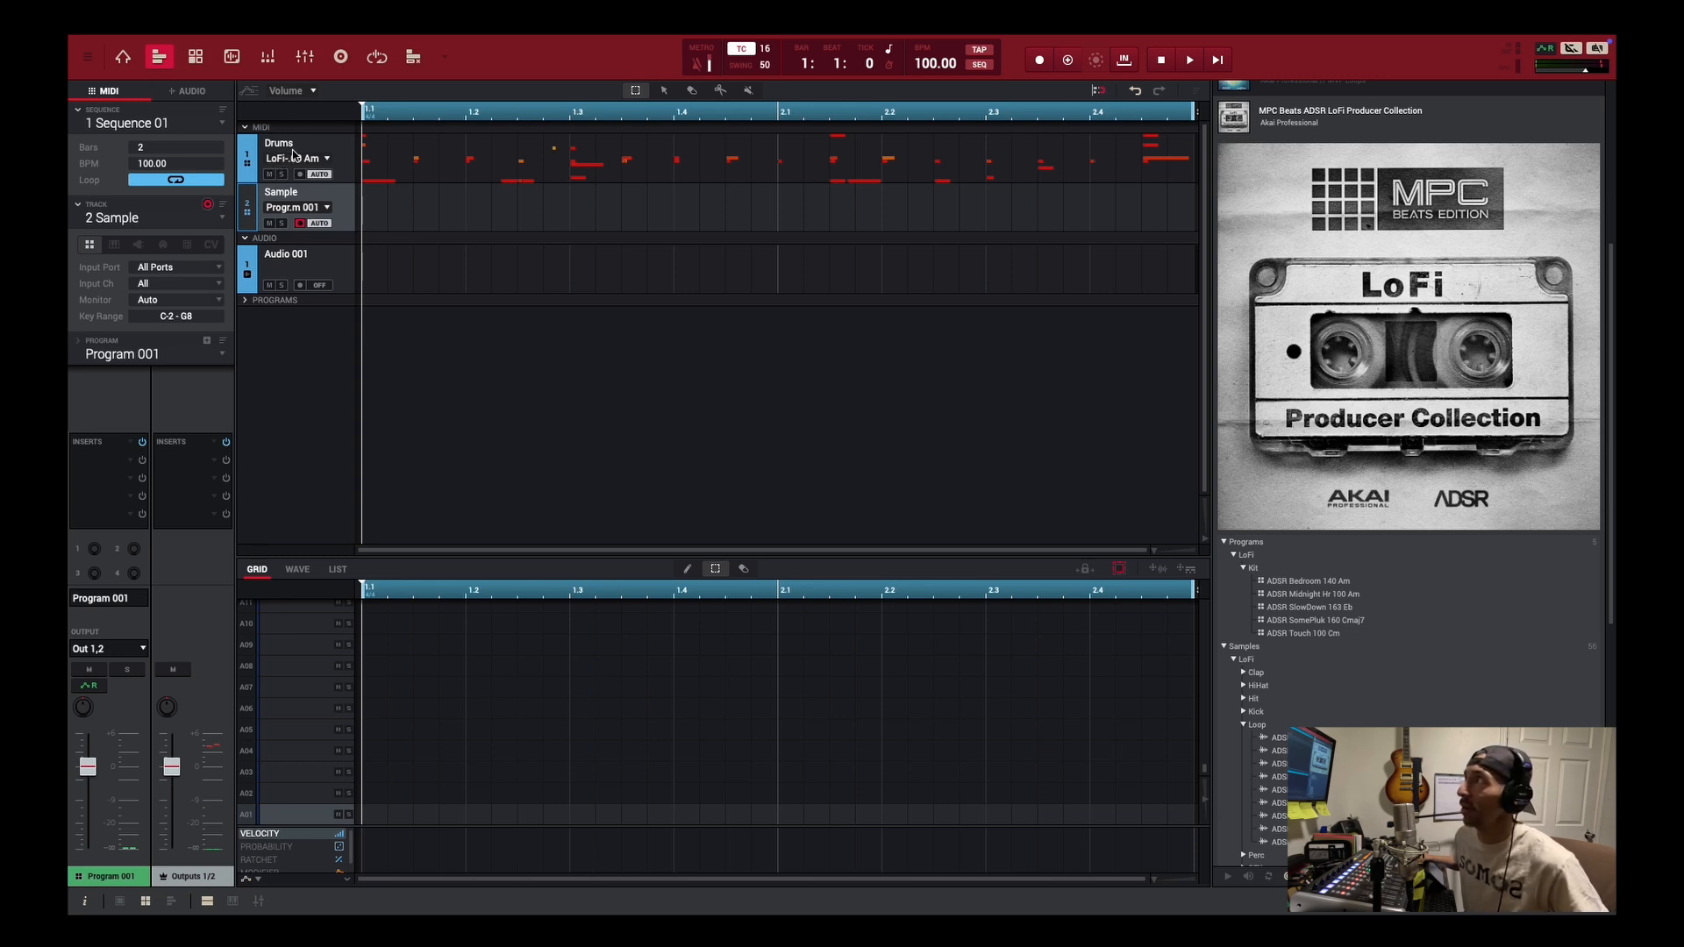
In the main view, load the LoFi-Loop-ADSR Touch Piano sample onto pad A01 of Program 001 and stop its playback.
click(116, 57)
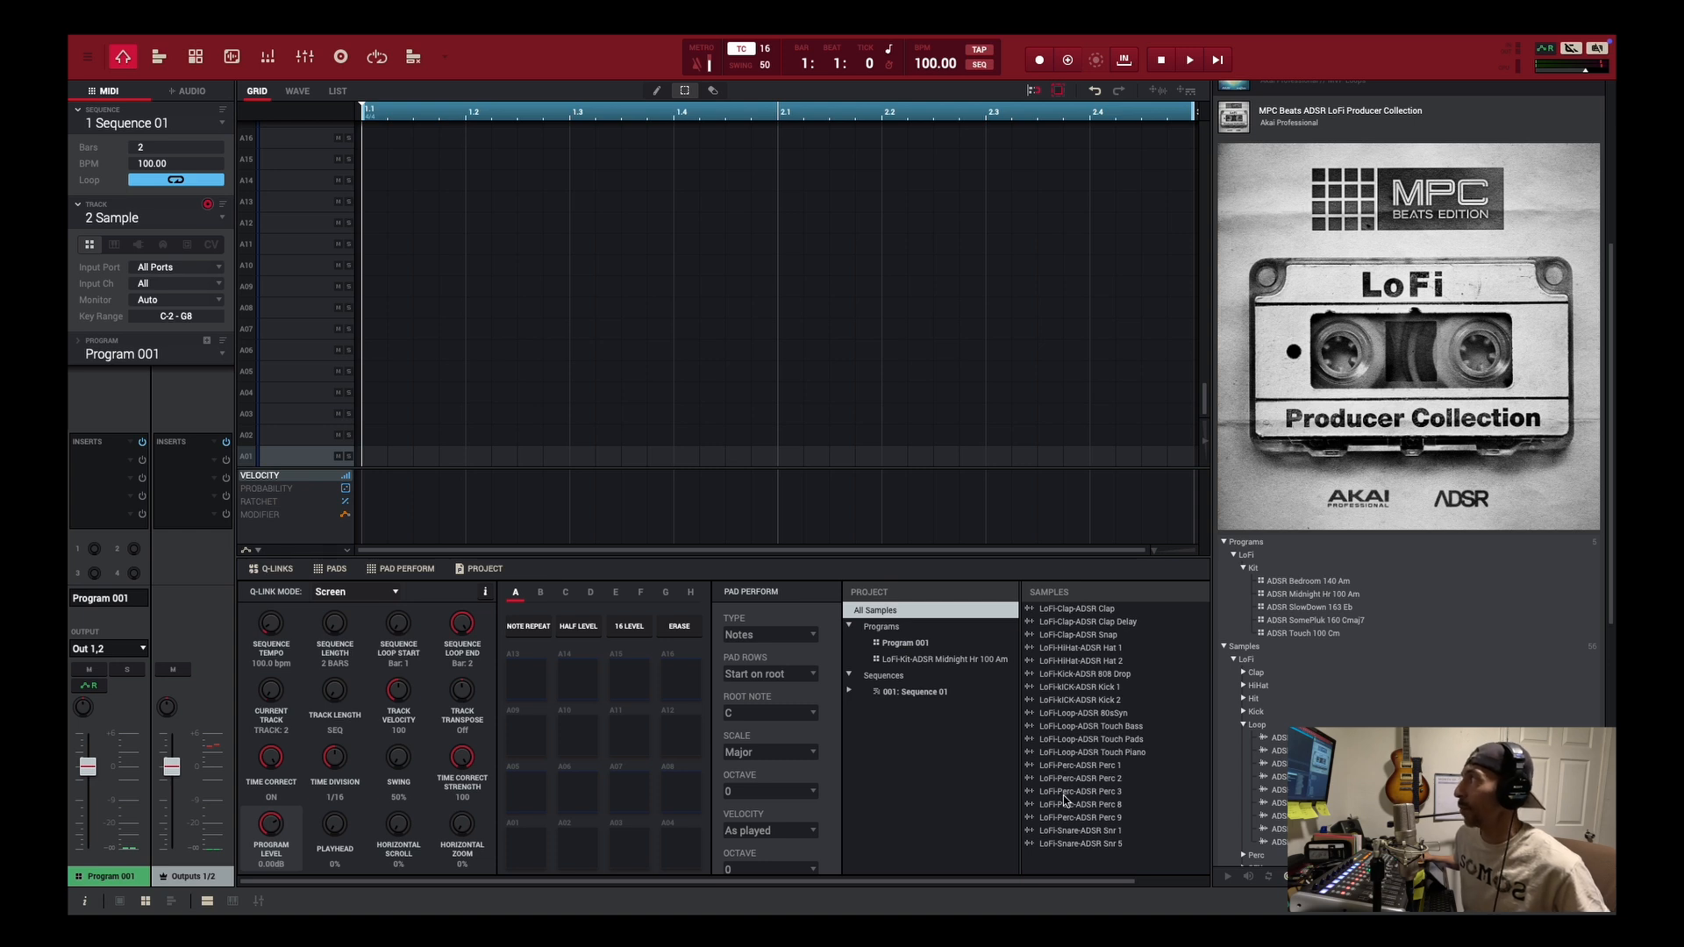
click(1103, 755)
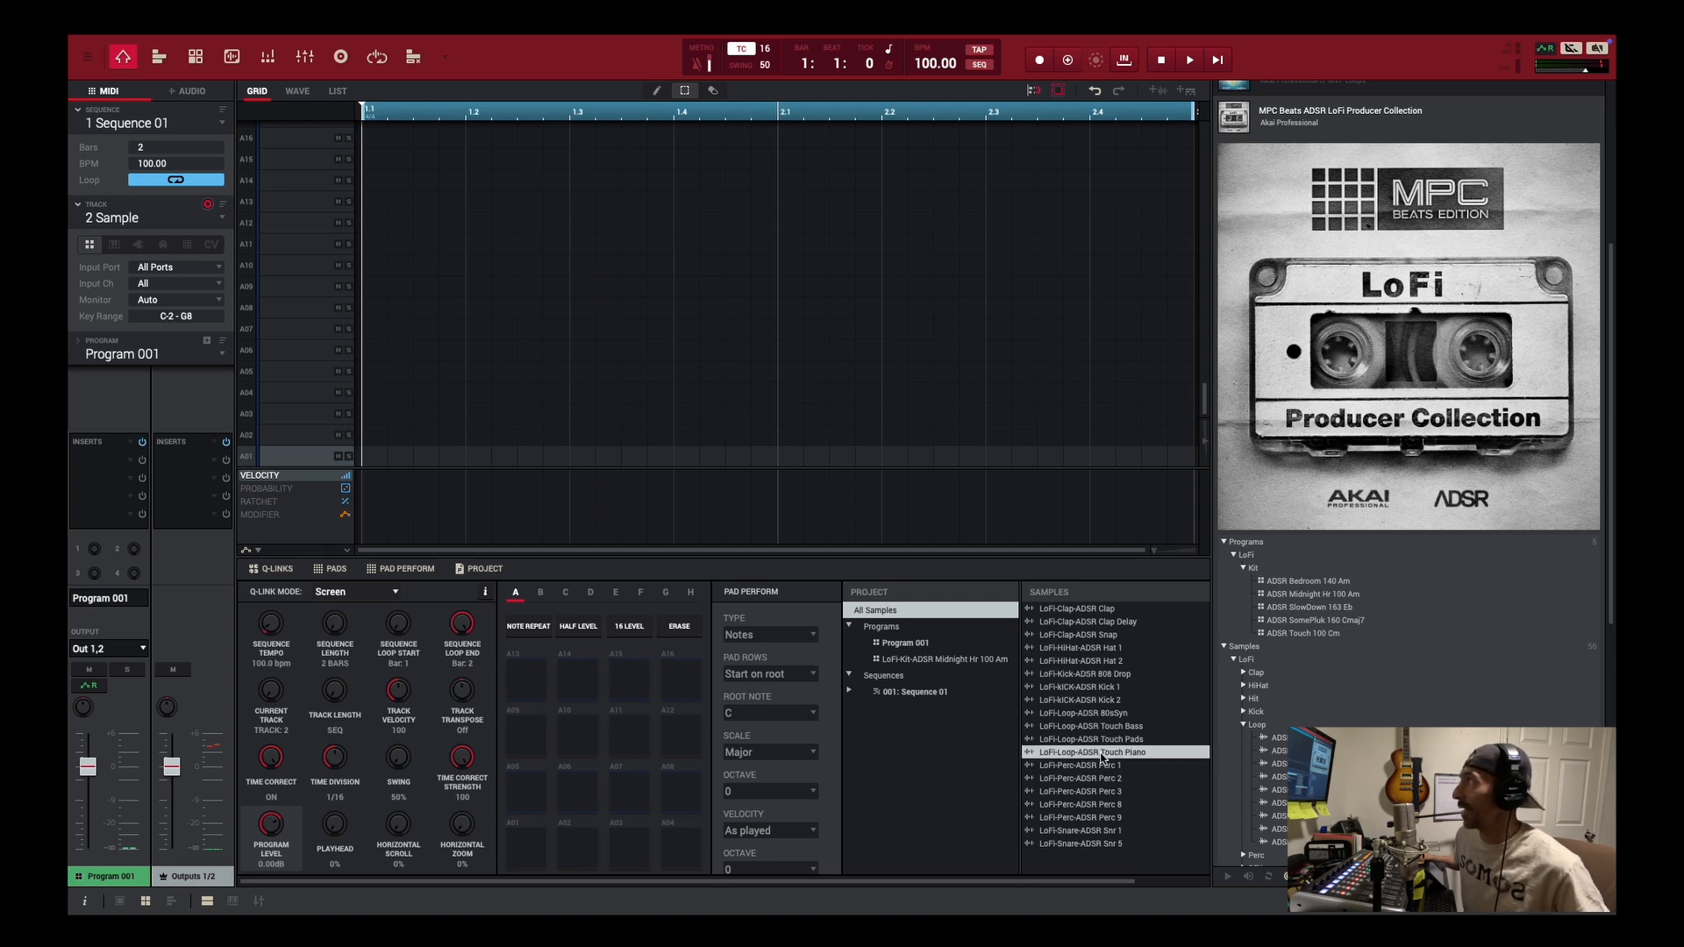
drag(1102, 756, 518, 862)
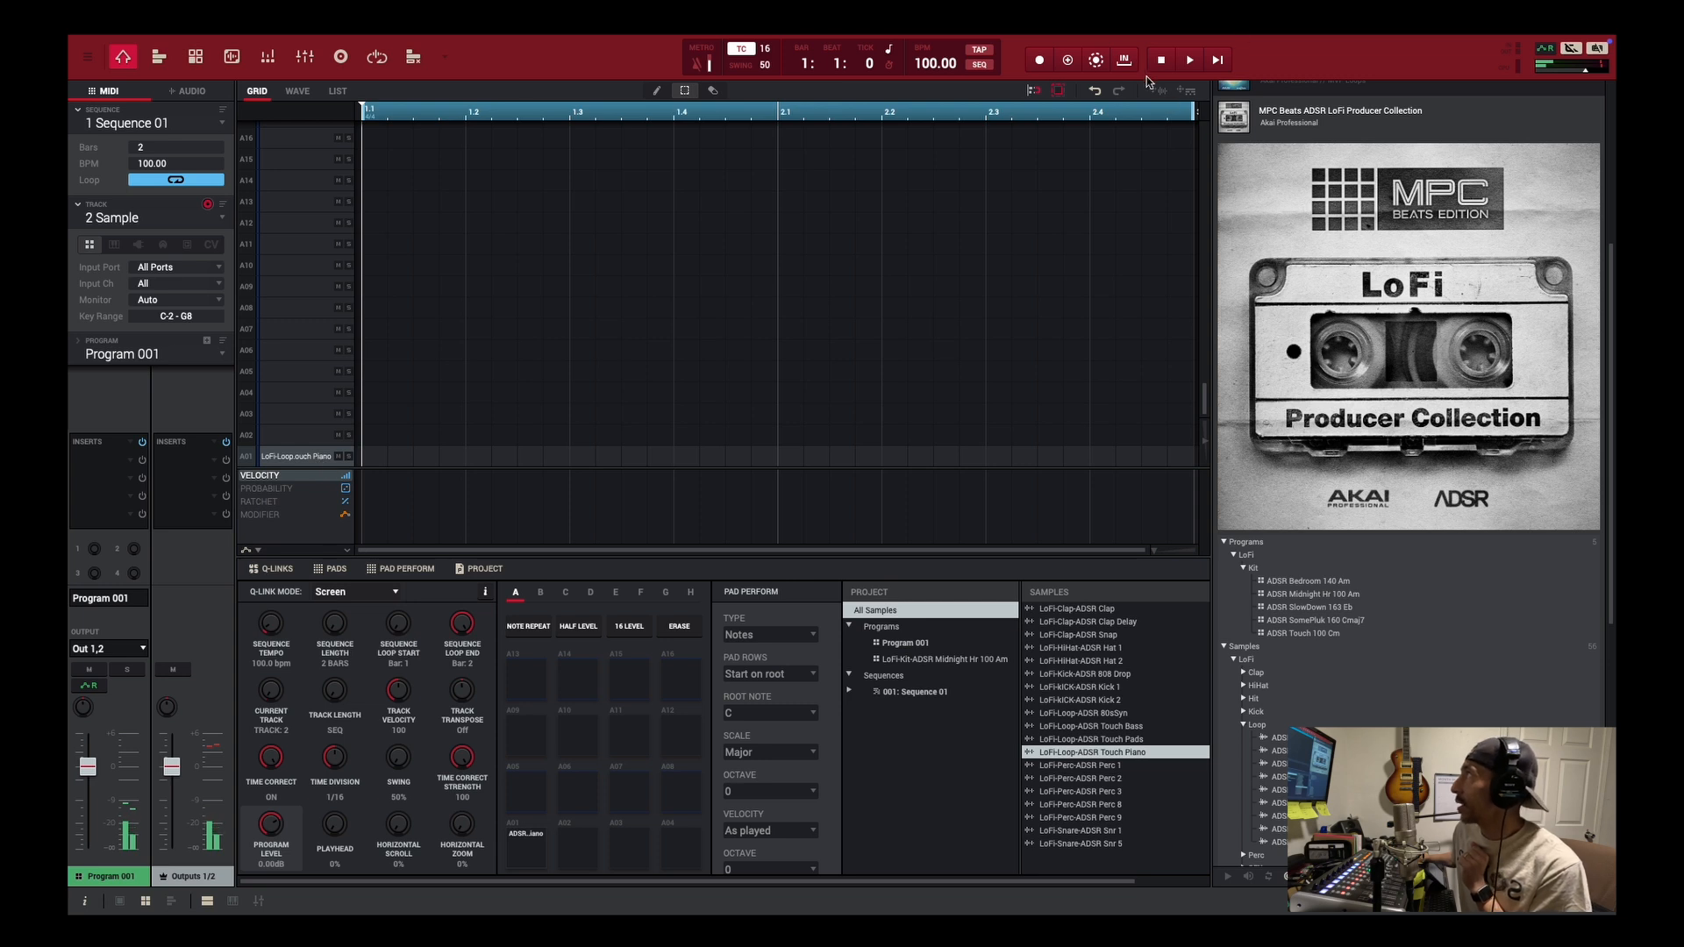
click(1161, 60)
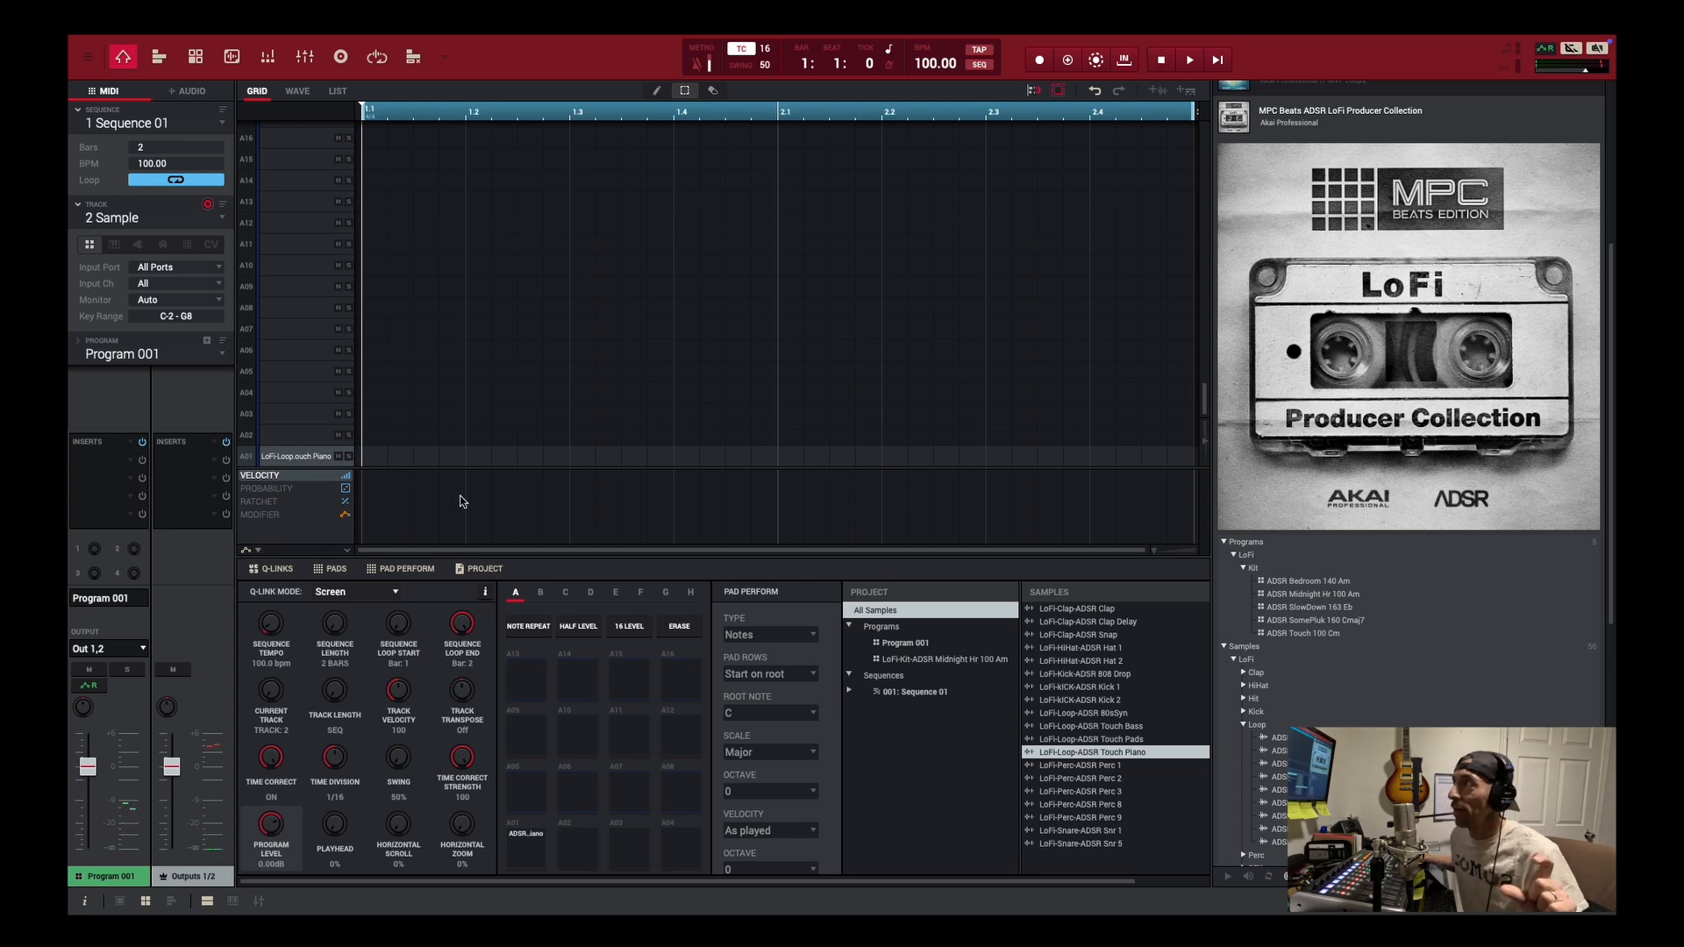
Open the piano loop on pad A01 in Sample Edit mode, play the drum sequence for reference, and stop it.
click(309, 462)
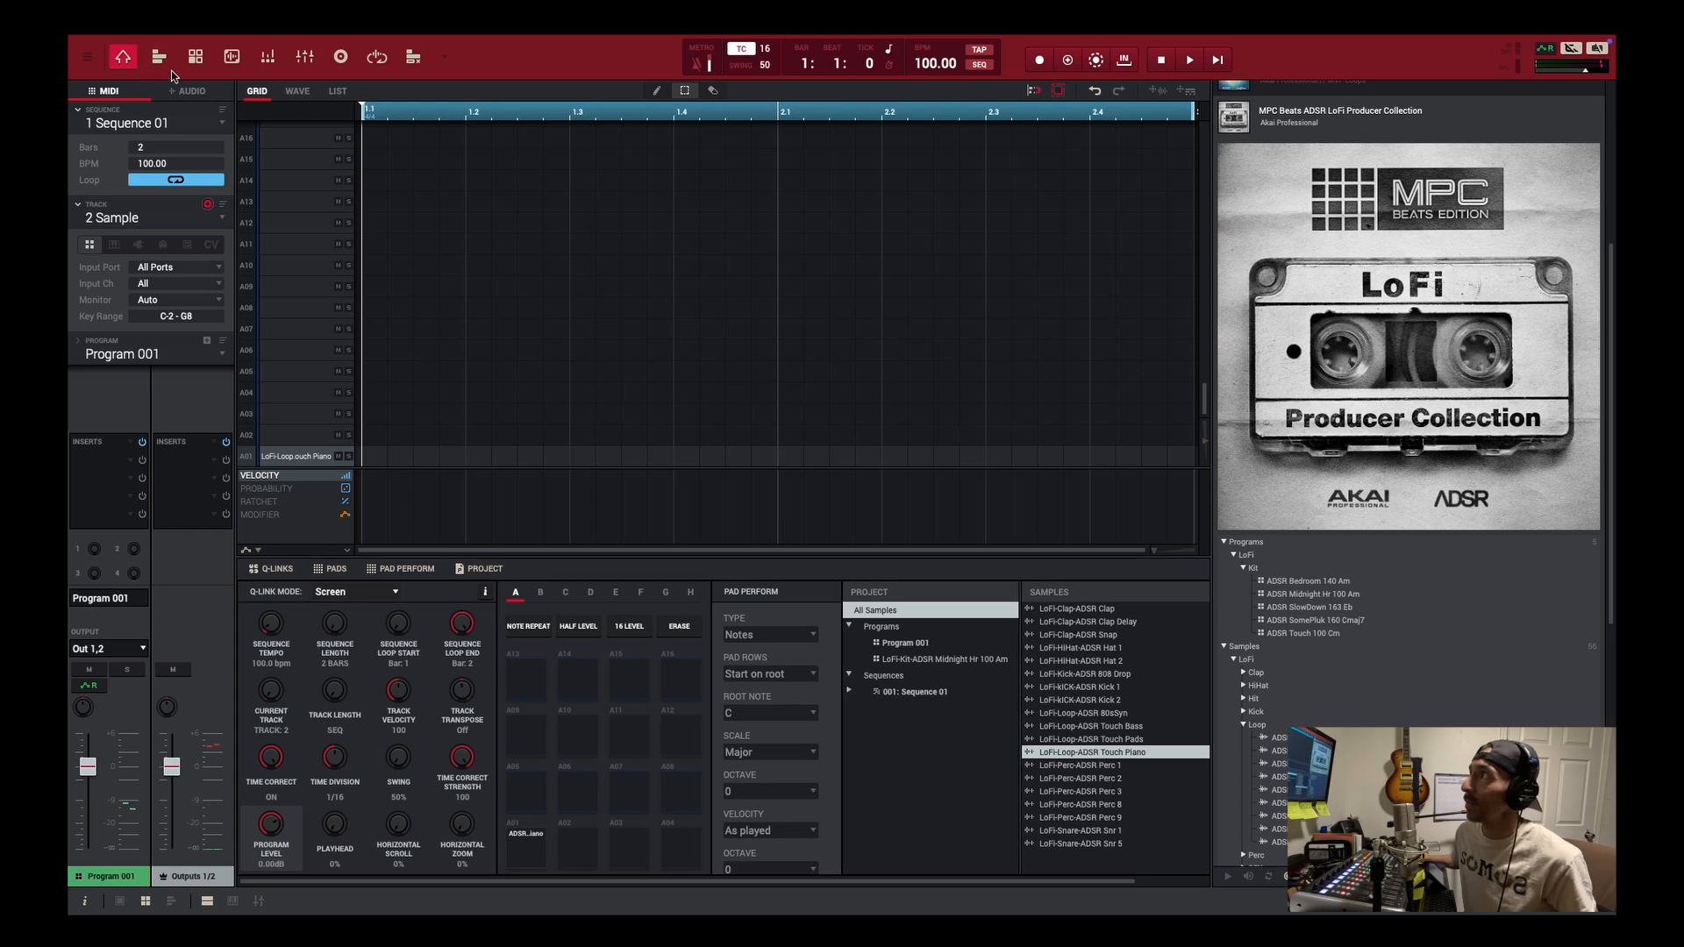
click(235, 59)
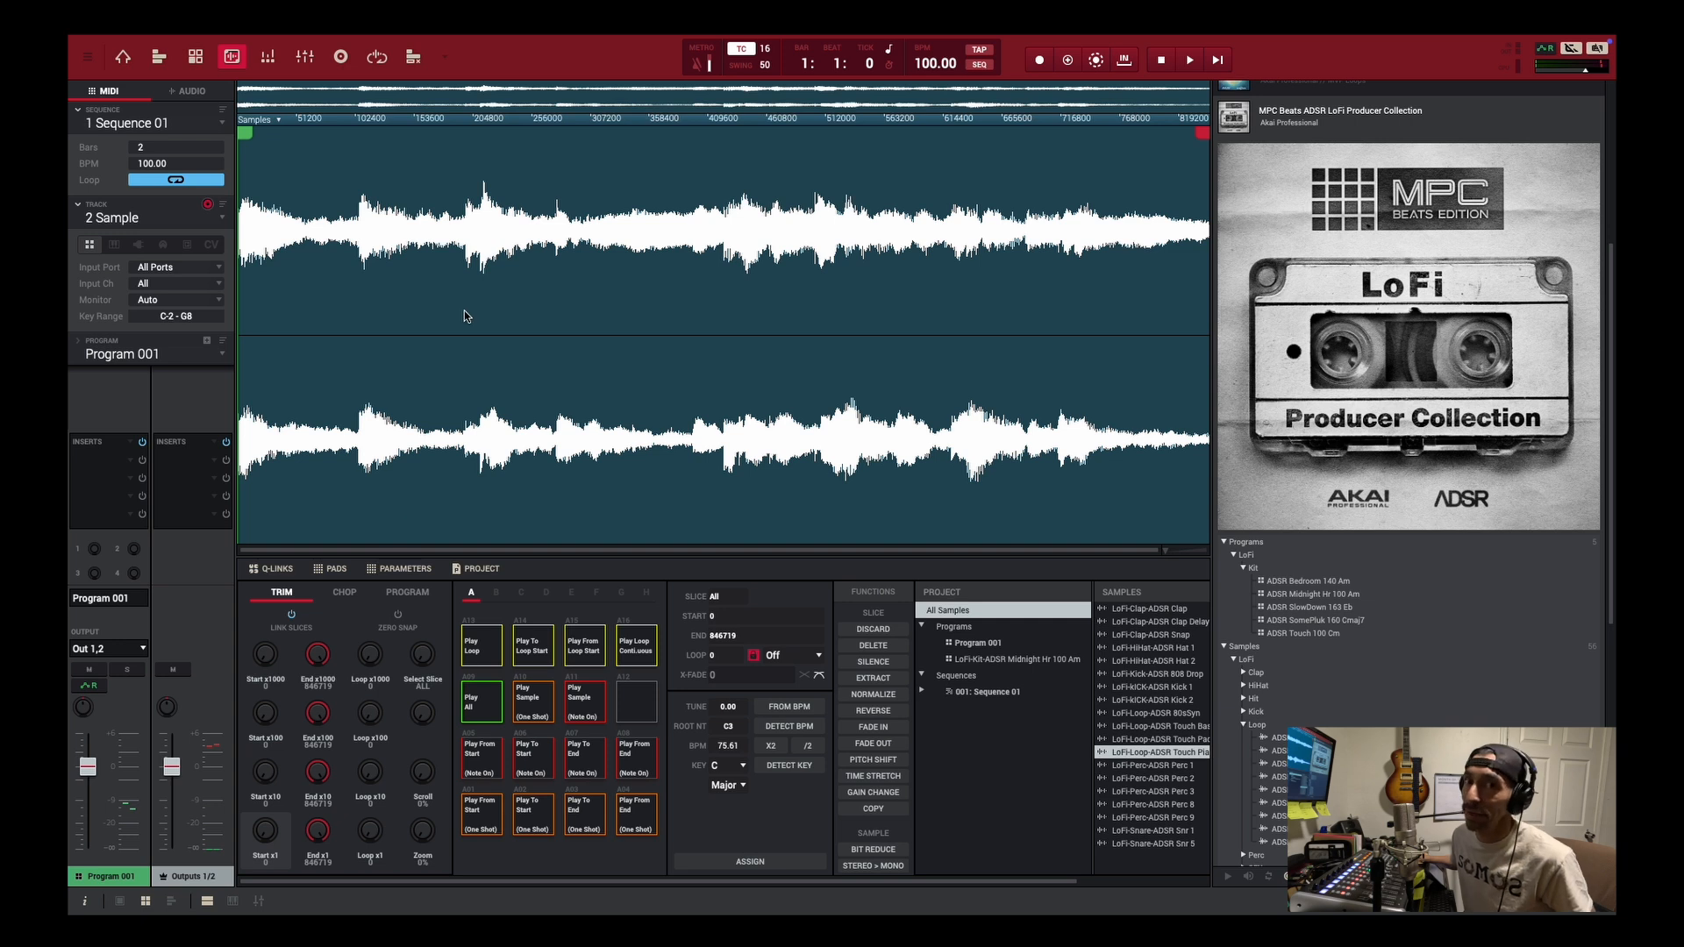
click(1189, 60)
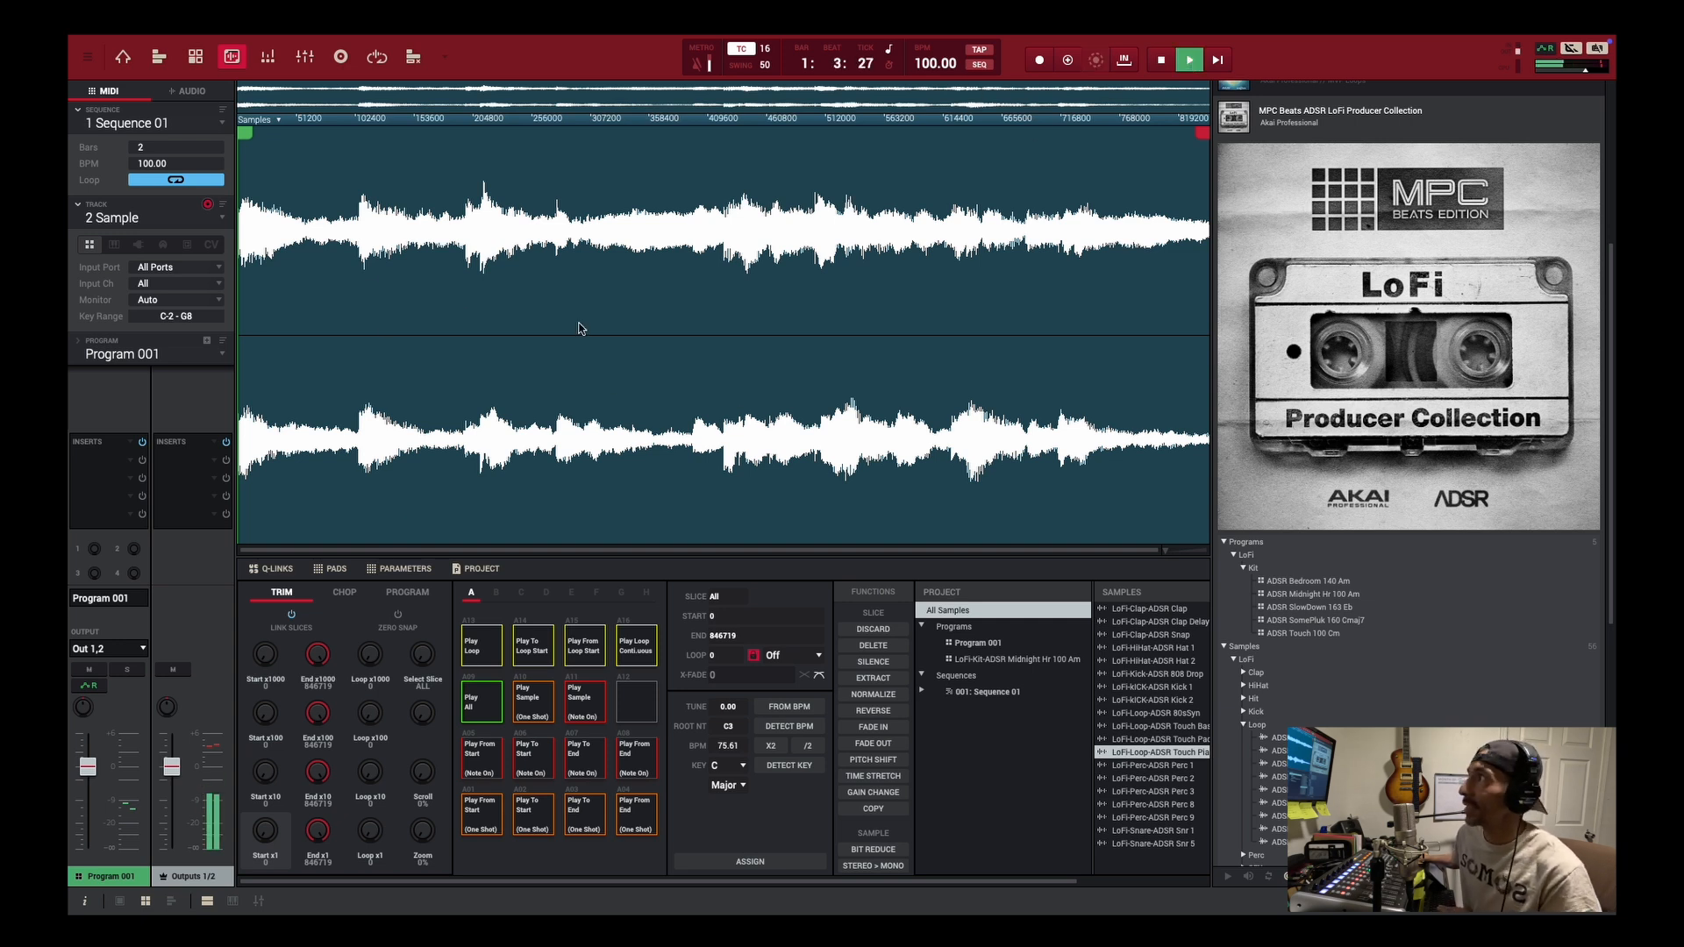
key(space)
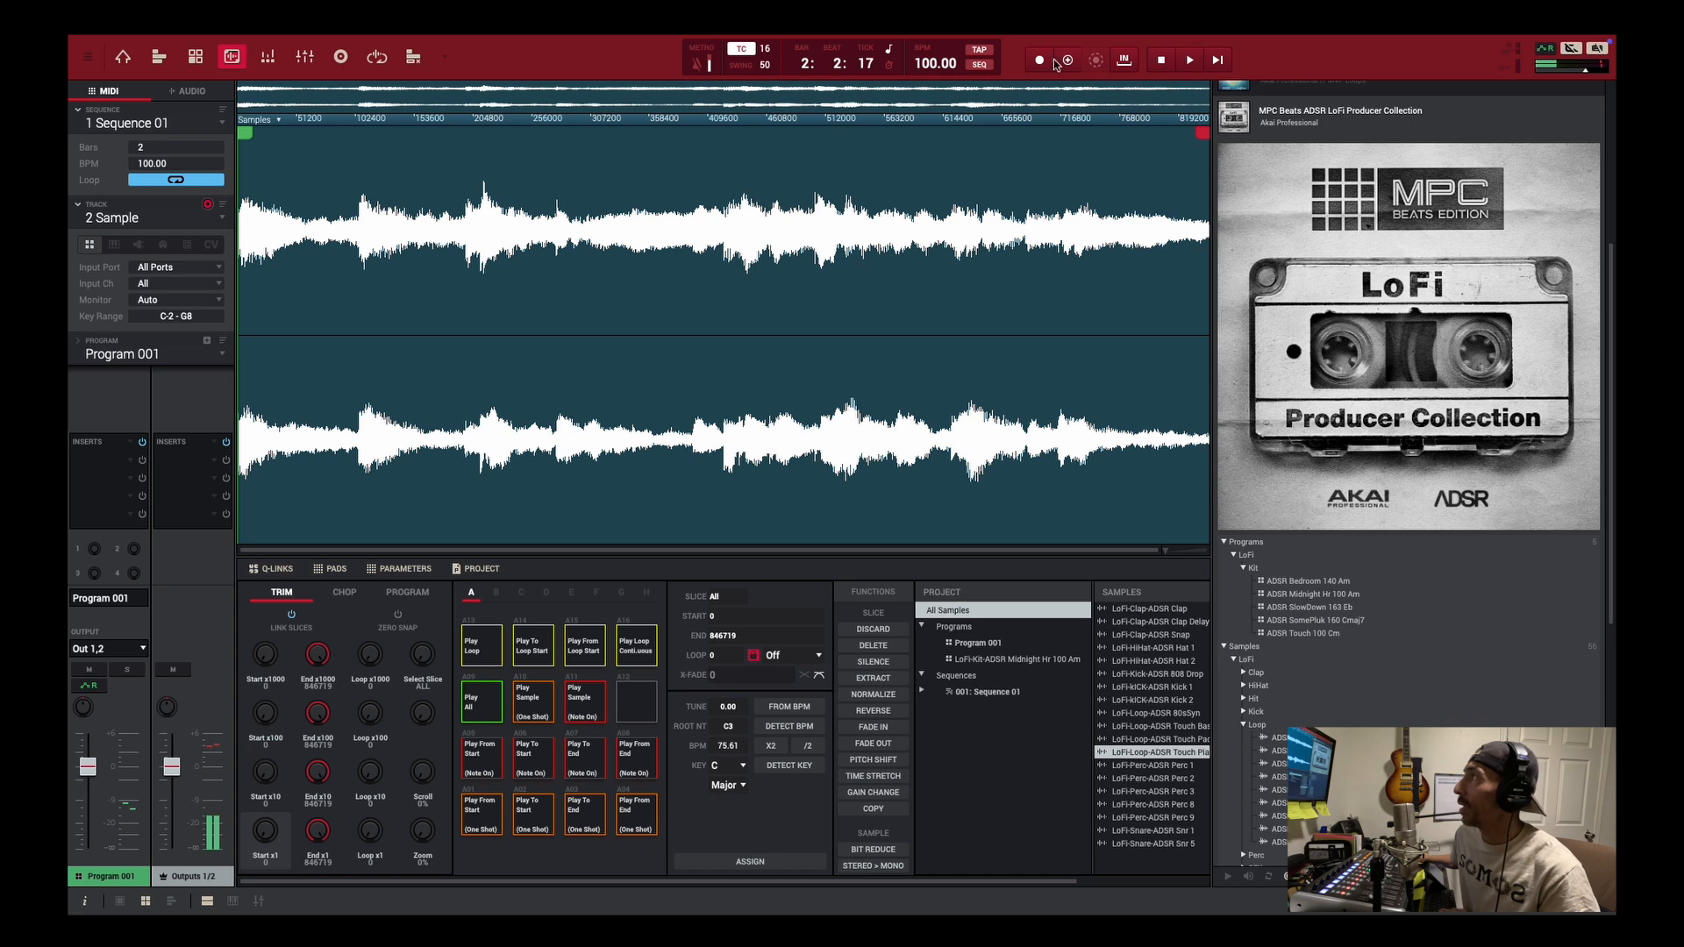